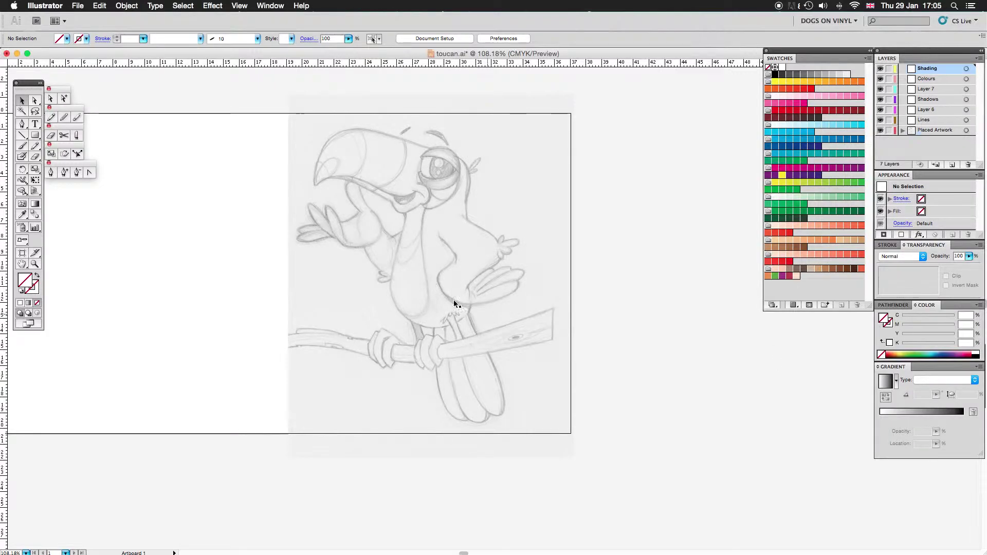
# Step: Pen-trace the beak in black, from above the eye along its top to the tip and back underneath
pyautogui.click(461, 248)
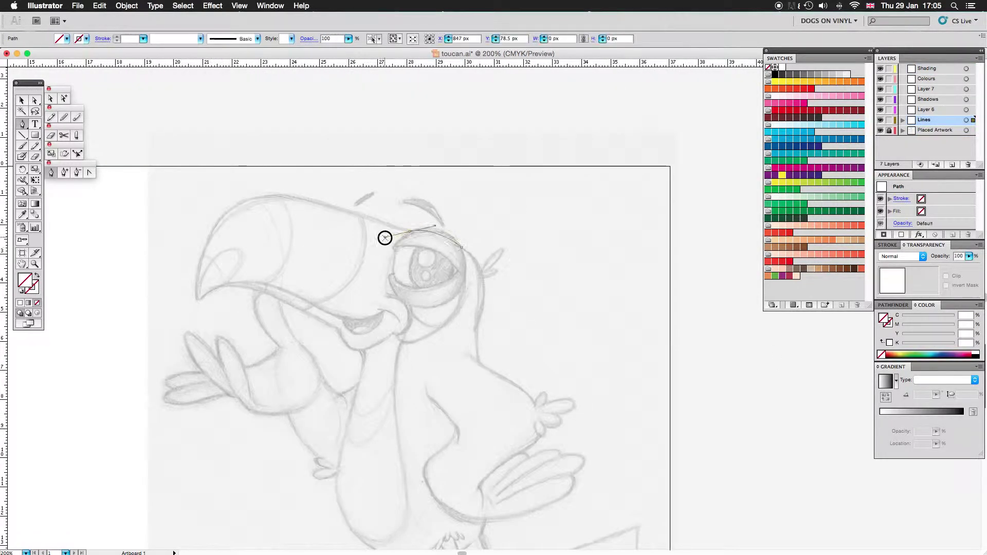
pyautogui.moveTo(410, 231); pyautogui.dragTo(376, 247)
pyautogui.click(410, 232)
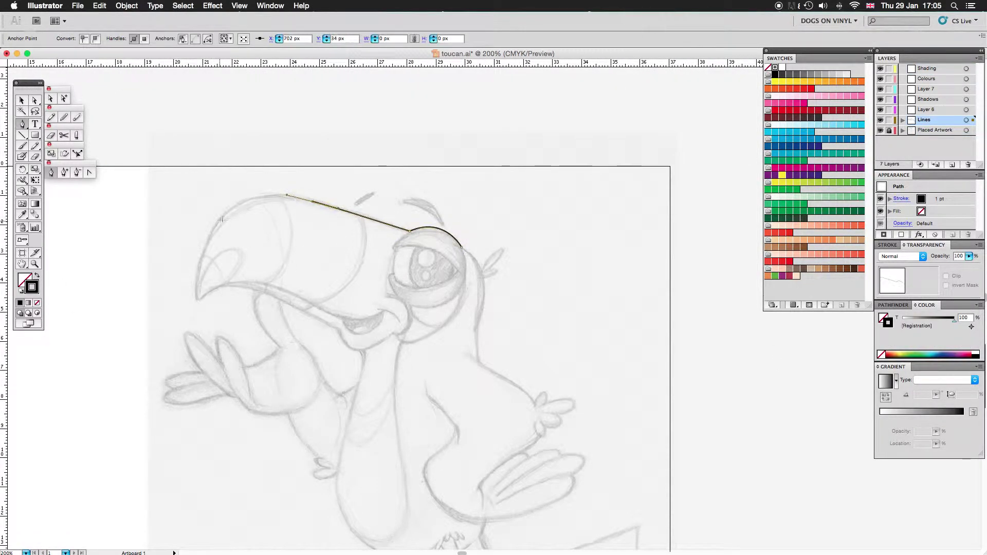
pyautogui.click(199, 297)
pyautogui.moveTo(268, 295); pyautogui.dragTo(377, 320)
pyautogui.scroll(-3, 377, 281)
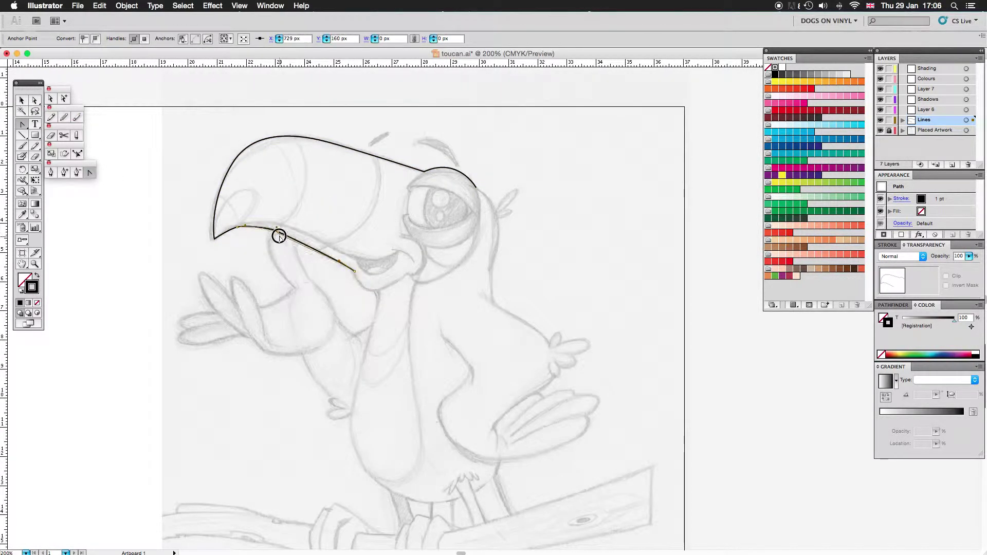
pyautogui.hotkey('ctrl', '+')
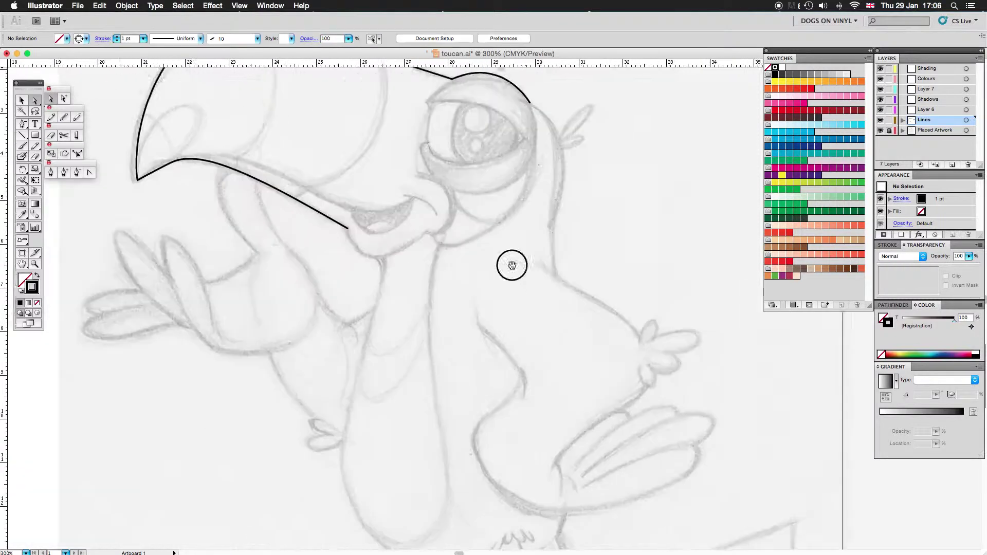
# Step: Continue the outline along the lower beak edge, around the mouth corner and under the chin
pyautogui.moveTo(375, 253); pyautogui.dragTo(395, 258)
pyautogui.hscroll(2, 441, 219)
pyautogui.scroll(1, 441, 219)
pyautogui.moveTo(442, 219); pyautogui.dragTo(412, 241)
pyautogui.moveTo(384, 194); pyautogui.dragTo(368, 185)
pyautogui.scroll(-4, 355, 216)
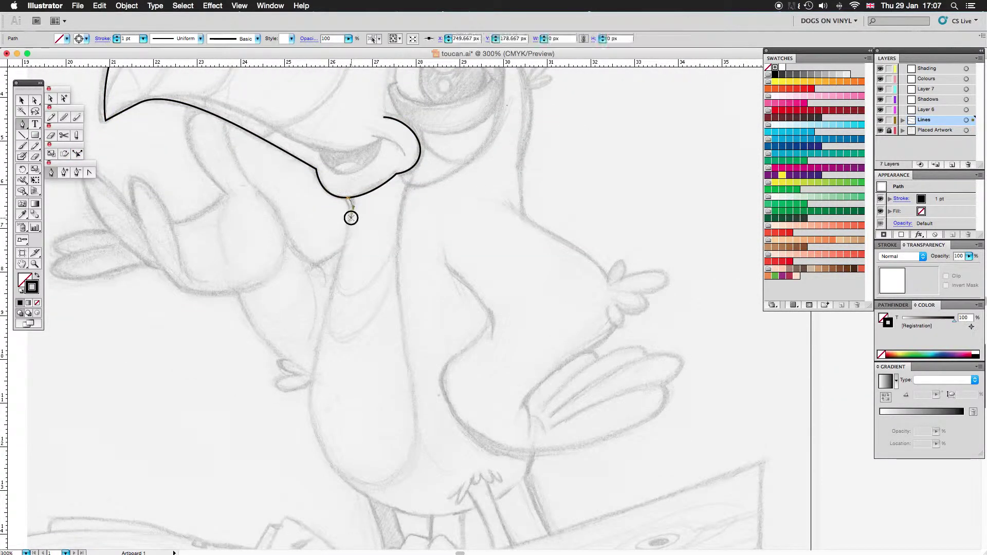
pyautogui.hscroll(-4, 425, 260)
pyautogui.moveTo(407, 255); pyautogui.dragTo(400, 251)
pyautogui.moveTo(371, 213); pyautogui.dragTo(369, 210)
pyautogui.scroll(3, 357, 216)
pyautogui.hscroll(-1, 357, 216)
# Step: Trace the raised wing's feather loops and lower edge, hooking where the wing meets the body
pyautogui.click(51, 173)
pyautogui.click(313, 175)
pyautogui.moveTo(335, 257)
pyautogui.mouseDown()
pyautogui.moveTo(282, 290)
pyautogui.moveTo(176, 232)
pyautogui.mouseUp()
pyautogui.keyDown('ctrl'); pyautogui.click(258, 339); pyautogui.keyUp('ctrl')
pyautogui.click(22, 124)
pyautogui.scroll(-3, 241, 241)
pyautogui.hscroll(-3, 240, 241)
pyautogui.moveTo(300, 227)
pyautogui.mouseDown()
pyautogui.moveTo(241, 241)
pyautogui.moveTo(264, 284)
pyautogui.mouseUp()
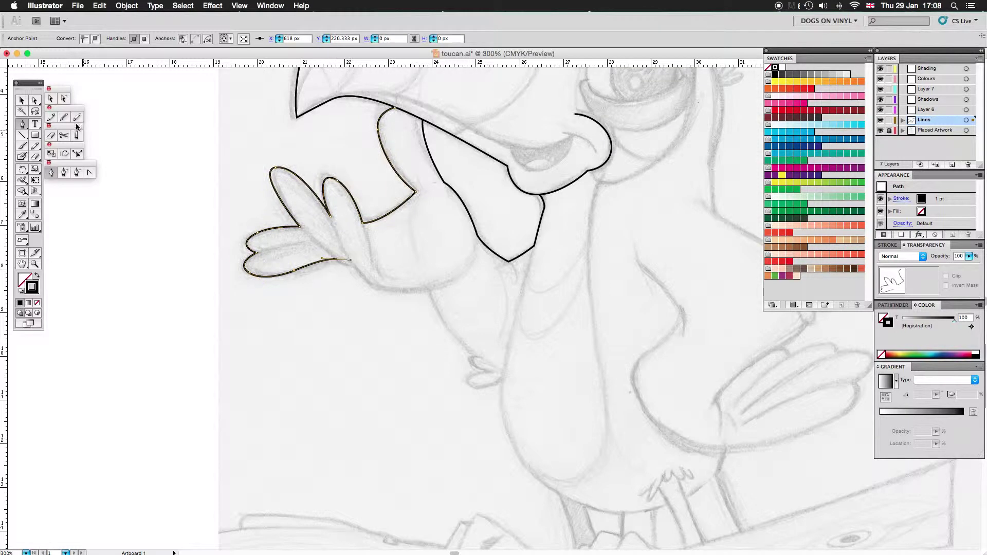
pyautogui.moveTo(354, 265); pyautogui.dragTo(373, 284)
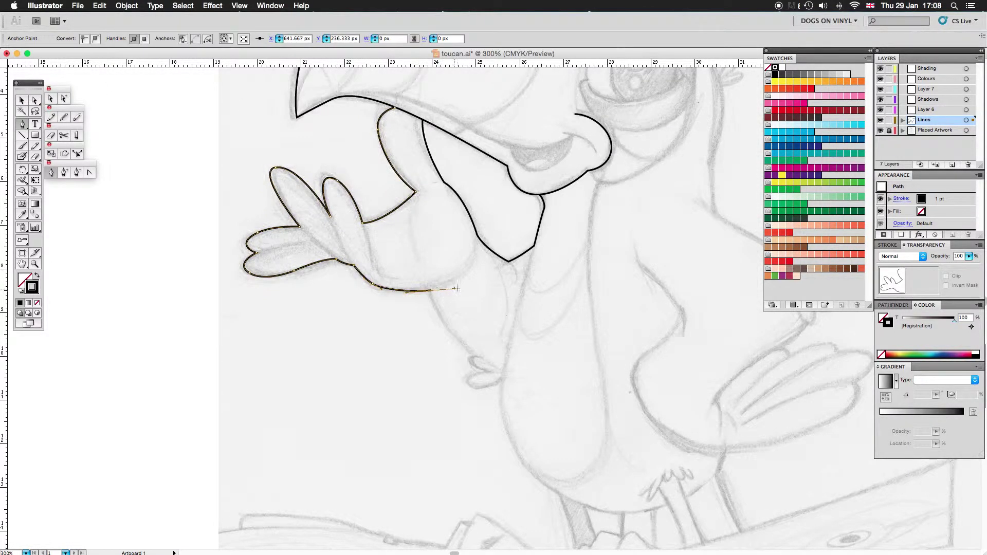
pyautogui.scroll(-2, 455, 288)
pyautogui.hscroll(5, 456, 288)
pyautogui.moveTo(352, 318); pyautogui.dragTo(334, 312)
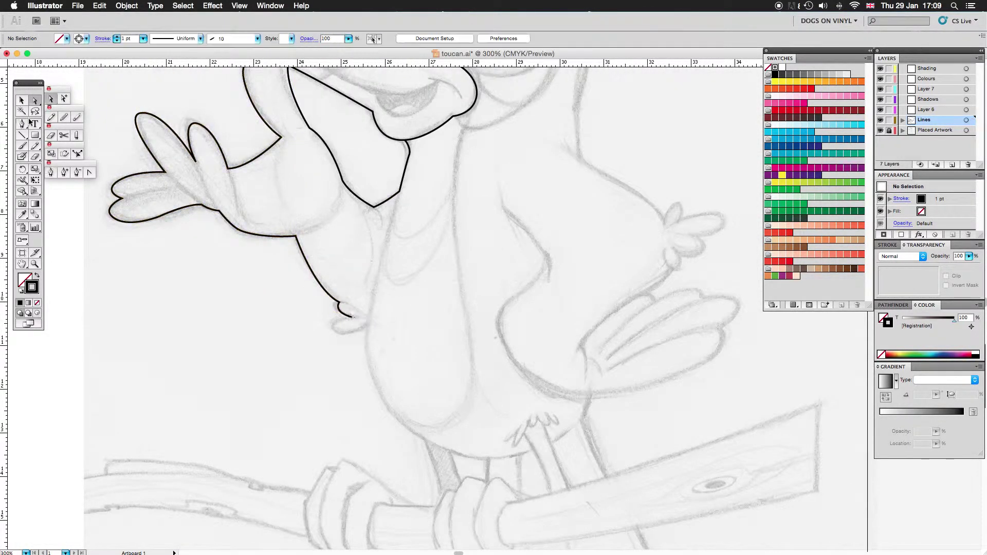
# Step: Curve the outline down the belly to a corner above the branch and over the foot
pyautogui.scroll(-3, 386, 336)
pyautogui.hscroll(1, 386, 336)
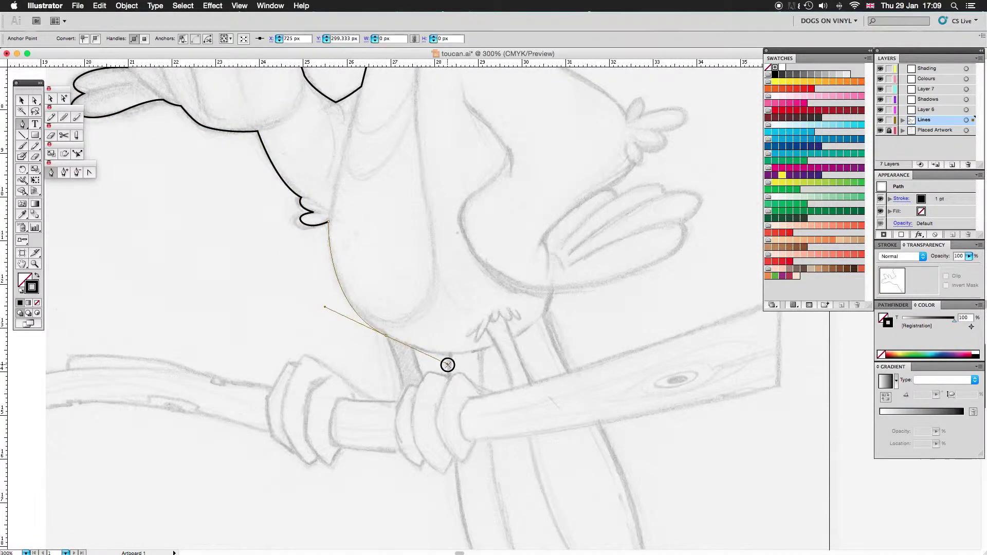
pyautogui.moveTo(452, 369); pyautogui.dragTo(452, 368)
pyautogui.scroll(-3, 437, 334)
pyautogui.click(411, 270)
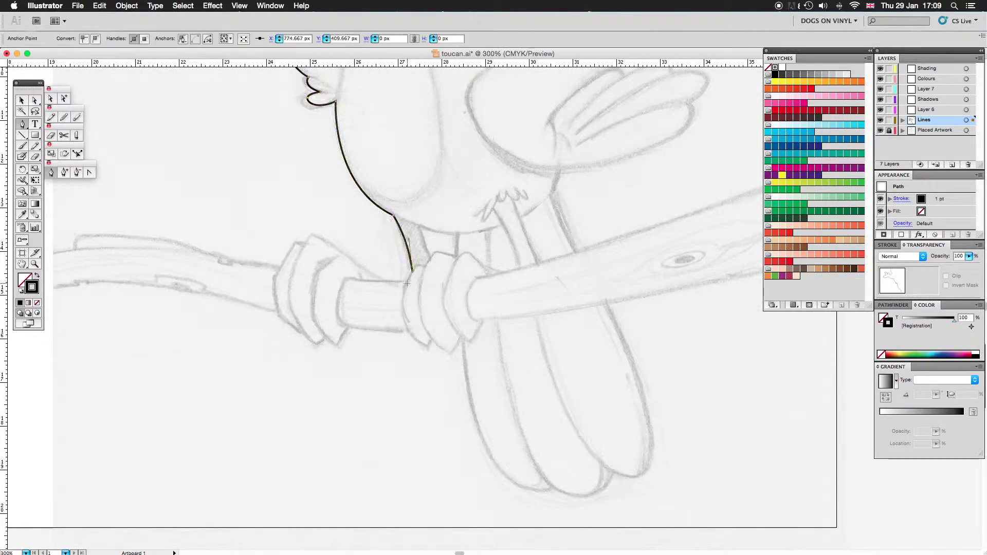
pyautogui.click(315, 235)
pyautogui.click(305, 245)
# Step: Trace the zigzag of the toes out to the claw tips
pyautogui.click(302, 335)
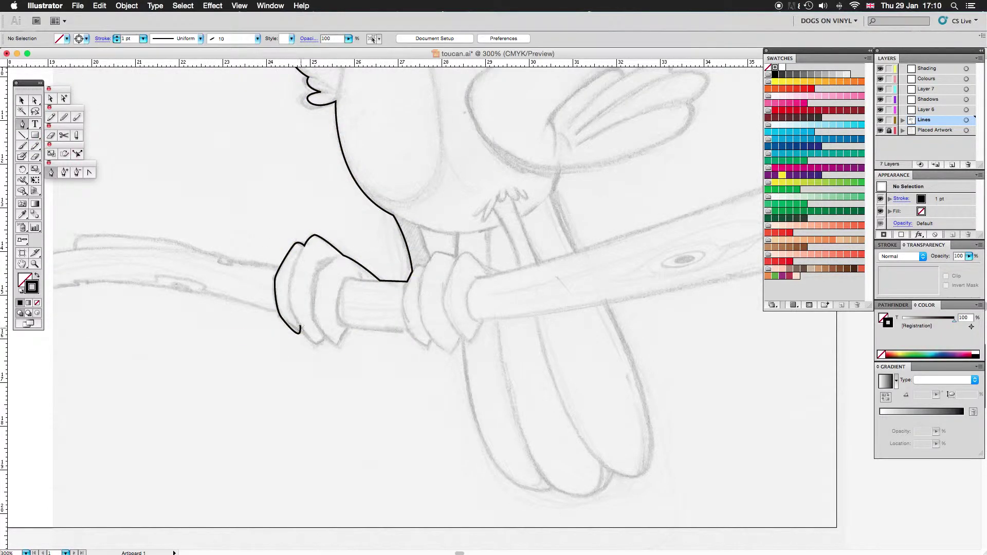
pyautogui.click(341, 342)
pyautogui.scroll(-3, 344, 325)
pyautogui.hscroll(2, 344, 325)
pyautogui.click(302, 252)
pyautogui.scroll(5, 220, 352)
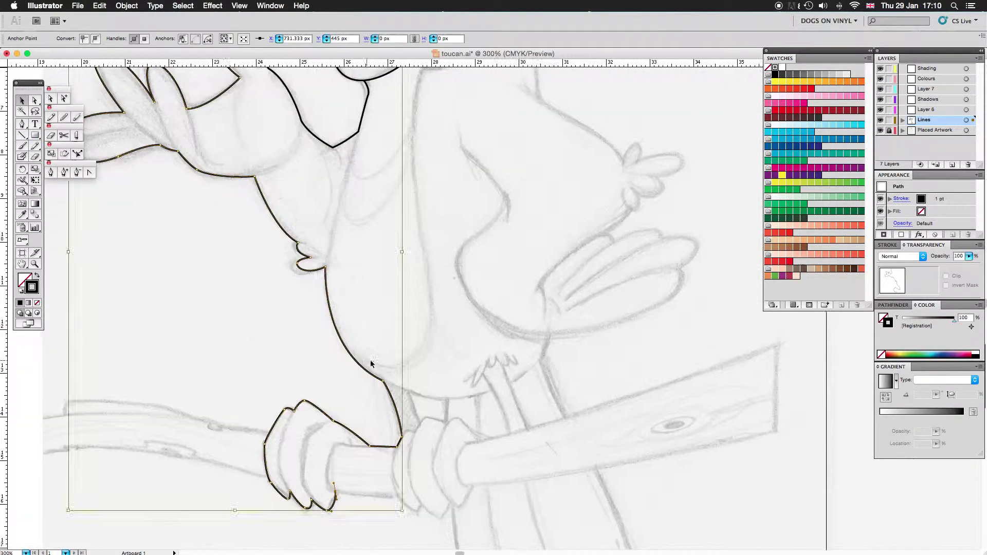
pyautogui.scroll(-2, 220, 352)
pyautogui.click(51, 172)
pyautogui.scroll(3, 360, 309)
pyautogui.hscroll(2, 360, 308)
# Step: Wrap the outline around the lower claws and back of the foot, closing the foot shape
pyautogui.click(353, 486)
pyautogui.scroll(-5, 309, 308)
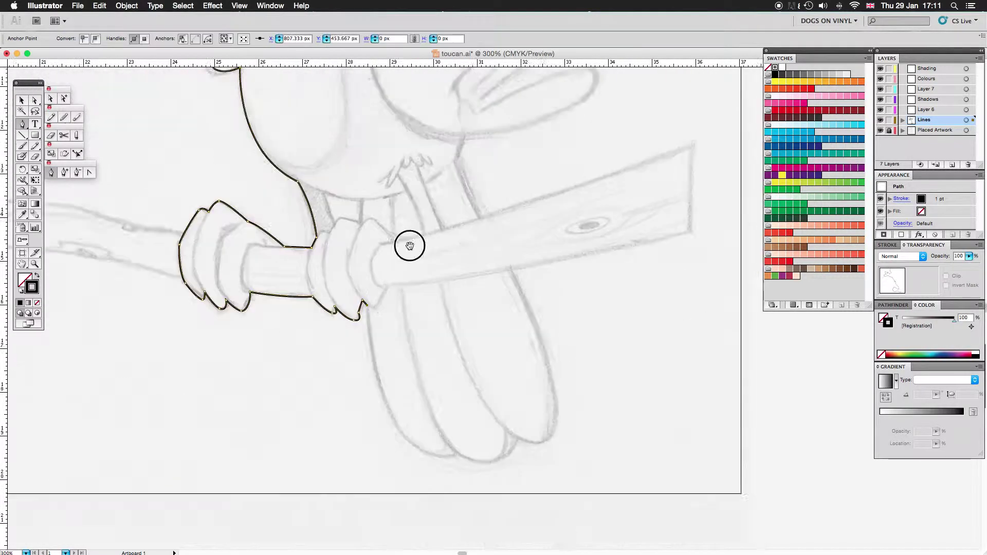
pyautogui.click(373, 269)
pyautogui.moveTo(392, 360); pyautogui.dragTo(411, 398)
pyautogui.click(515, 381)
pyautogui.keyDown('super'); pyautogui.click(569, 375); pyautogui.keyUp('super')
# Step: Extend the outline along the tail's right edge, then deselect and zoom out
pyautogui.scroll(5, 566, 380)
pyautogui.hscroll(-1, 566, 381)
pyautogui.click(535, 384)
pyautogui.moveTo(479, 276); pyautogui.dragTo(471, 252)
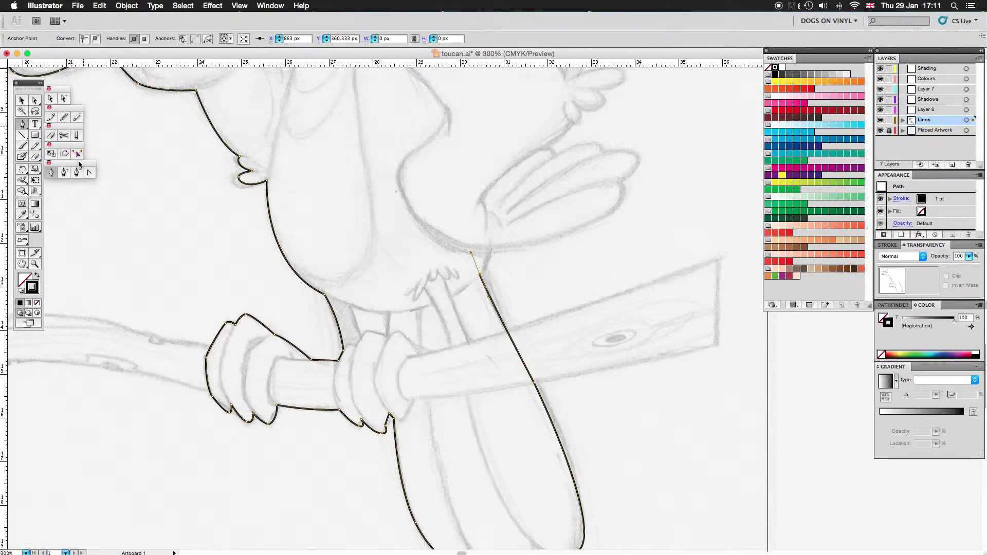
pyautogui.press('super+shift+a')
pyautogui.press('super+minus')
pyautogui.press('super+minus')
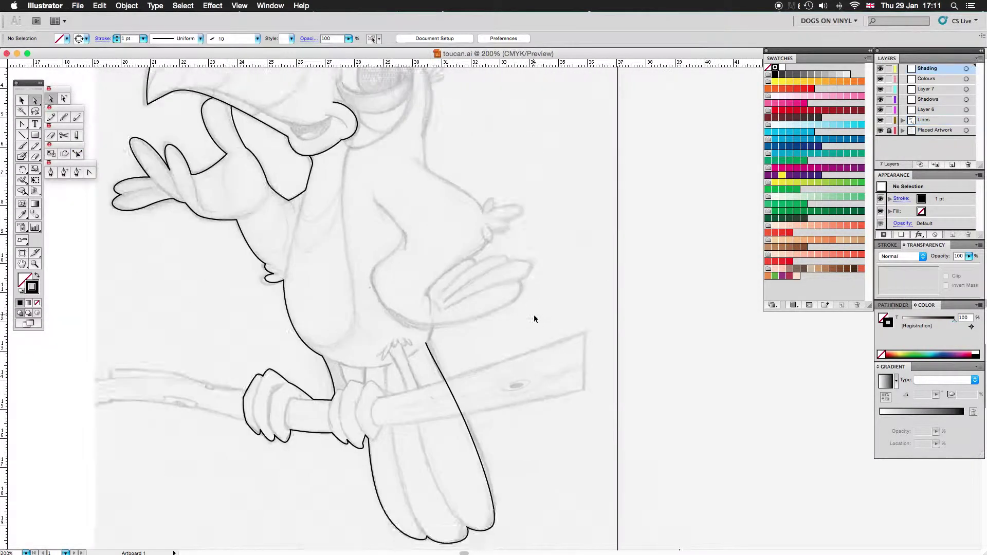
# Step: Resume the existing outline and curve it along the underside of the right wing
pyautogui.press('super+0')
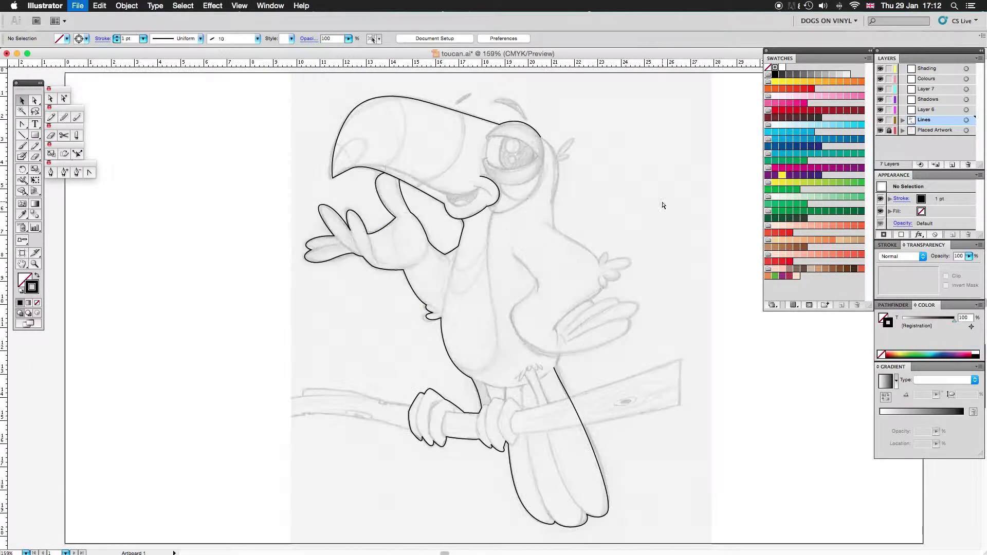
pyautogui.scroll(5, 569, 357)
pyautogui.press('p')
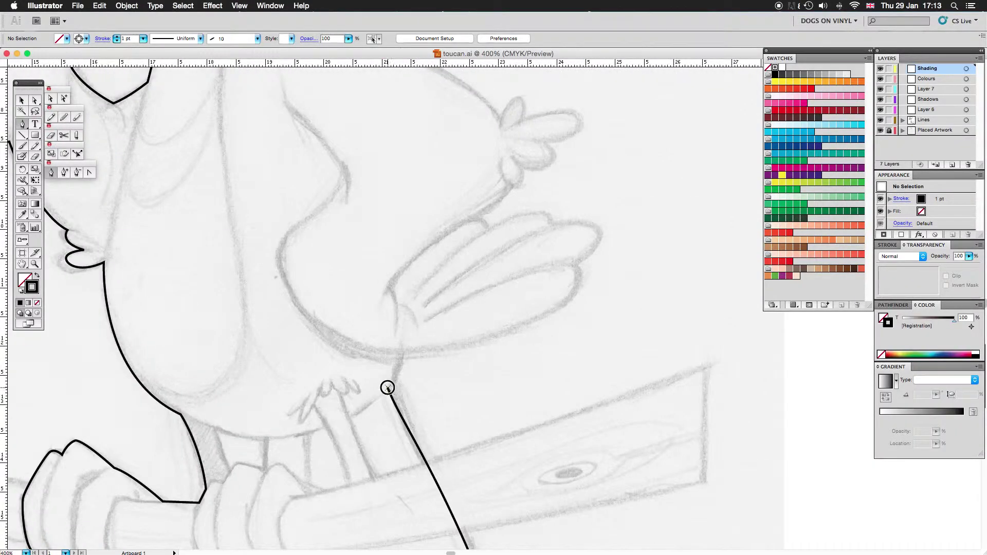
pyautogui.press('p')
pyautogui.click(401, 358)
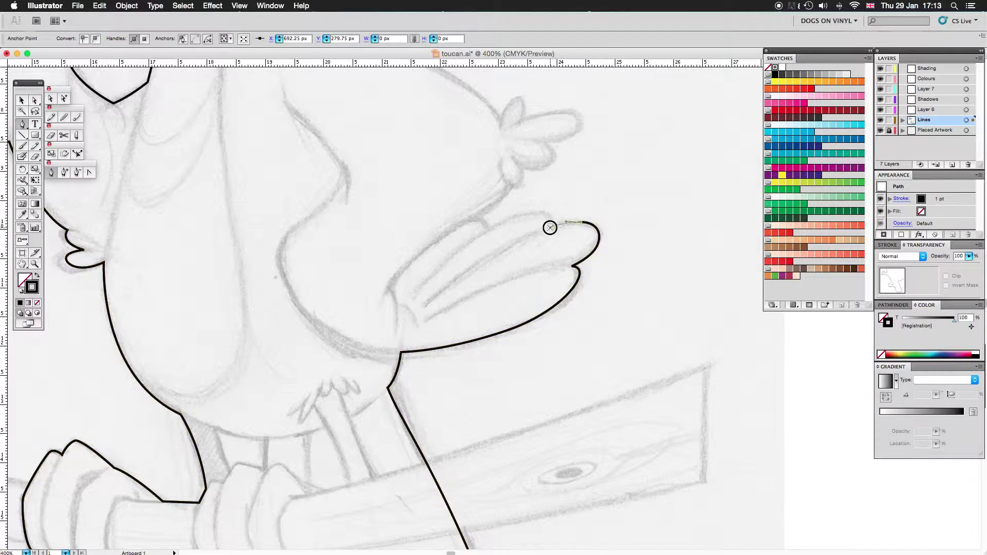
pyautogui.click(479, 238)
pyautogui.moveTo(468, 225); pyautogui.dragTo(427, 342)
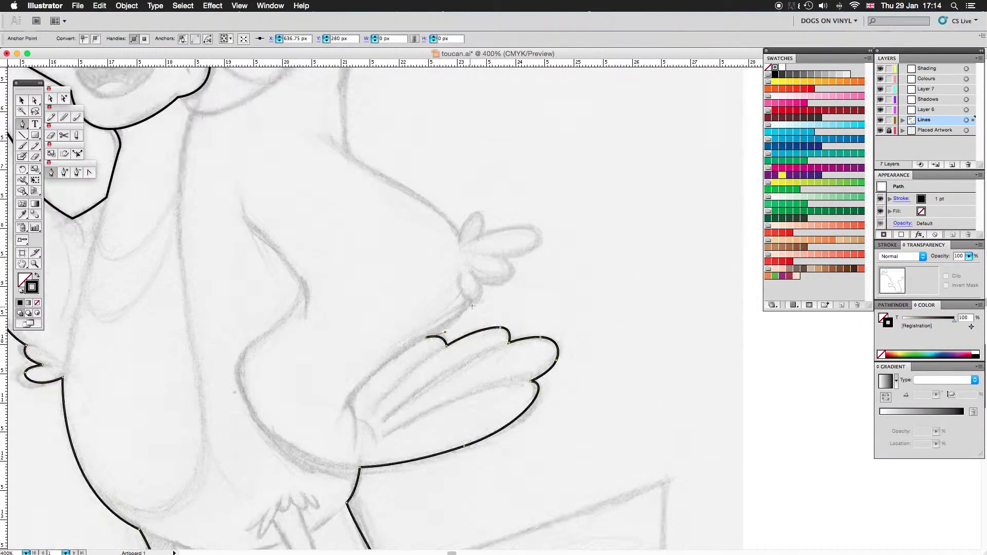
# Step: Trace the right wing tip, its feather tufts and the wing top back toward the eye
pyautogui.click(473, 304)
pyautogui.click(480, 283)
pyautogui.moveTo(510, 264)
pyautogui.mouseDown()
pyautogui.moveTo(502, 256)
pyautogui.moveTo(539, 217)
pyautogui.mouseUp()
pyautogui.moveTo(478, 236)
pyautogui.mouseDown()
pyautogui.moveTo(479, 218)
pyautogui.moveTo(621, 289)
pyautogui.mouseUp()
pyautogui.scroll(2, 98, 103)
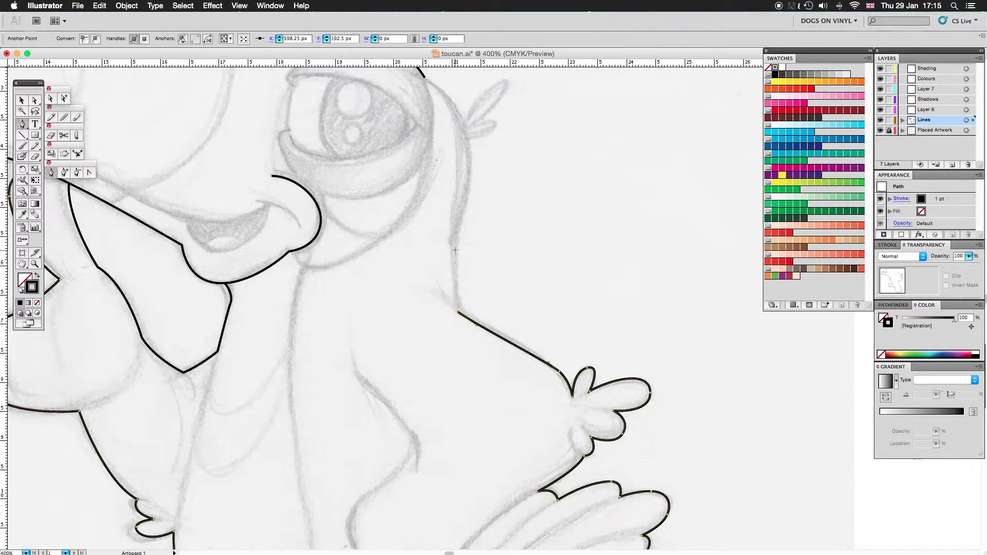
pyautogui.scroll(5, 98, 103)
pyautogui.click(99, 101)
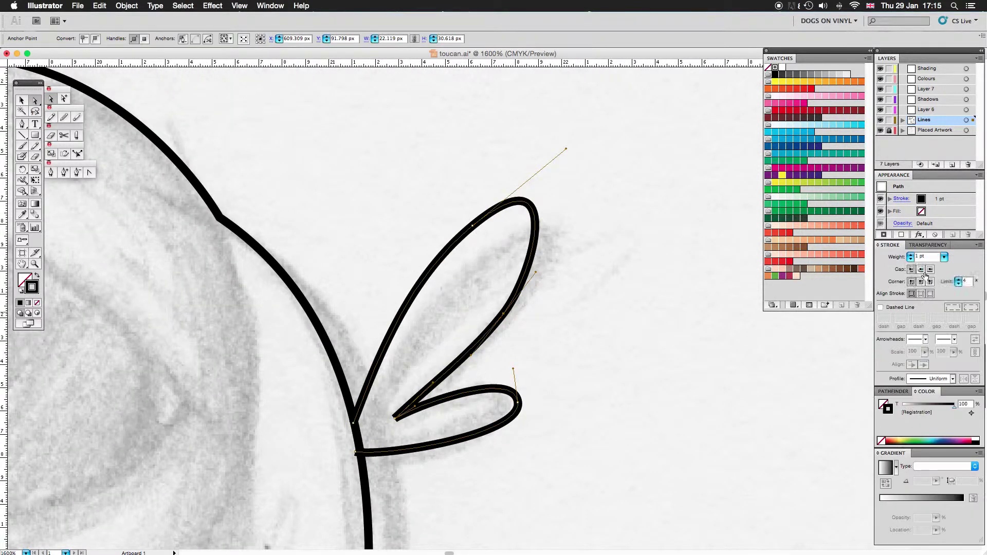
# Step: Finish the outline up the back of the neck and end the eyelid curve over the eye circle
pyautogui.click(355, 419)
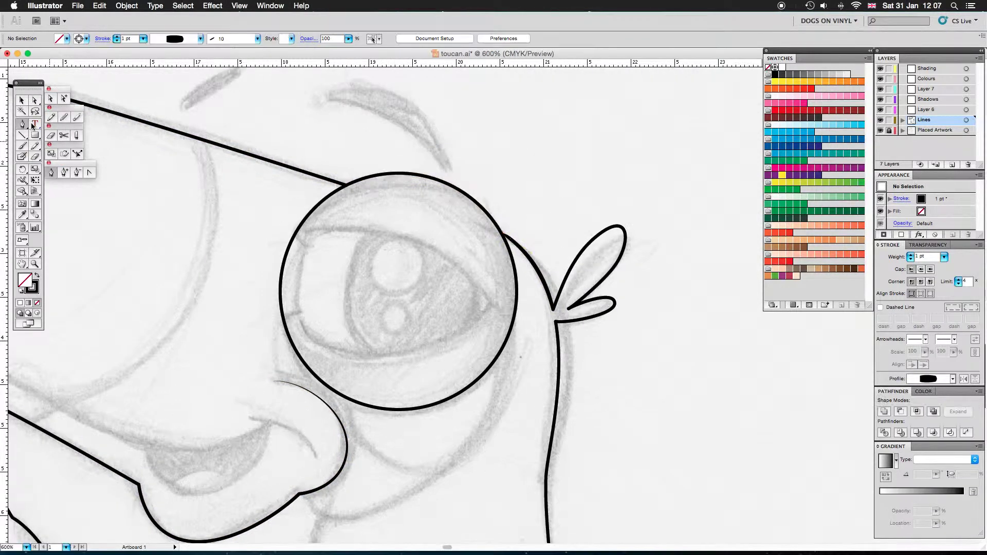
pyautogui.keyDown('super'); pyautogui.click(276, 295); pyautogui.keyUp('super')
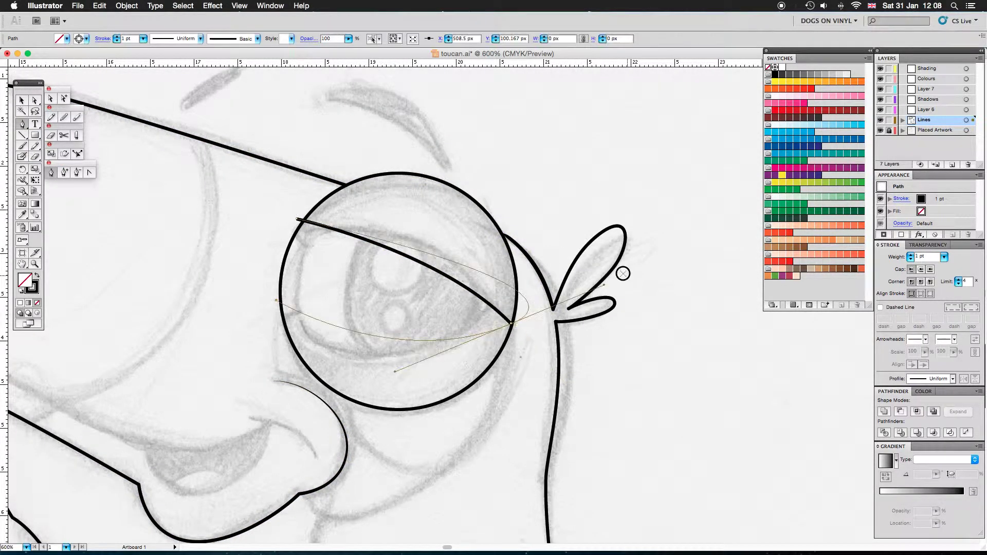
pyautogui.click(34, 100)
pyautogui.hscroll(-3, 98, 154)
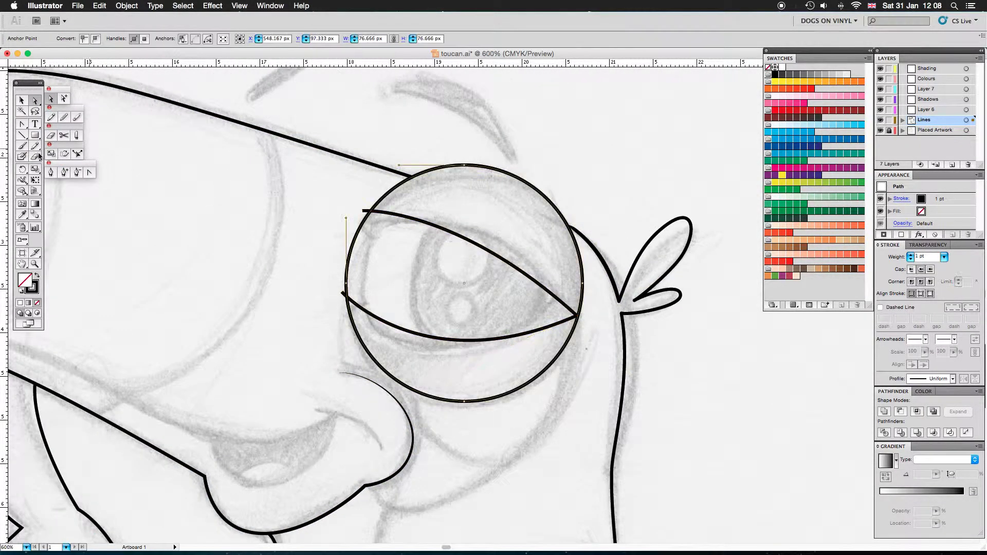
pyautogui.press('super+equal')
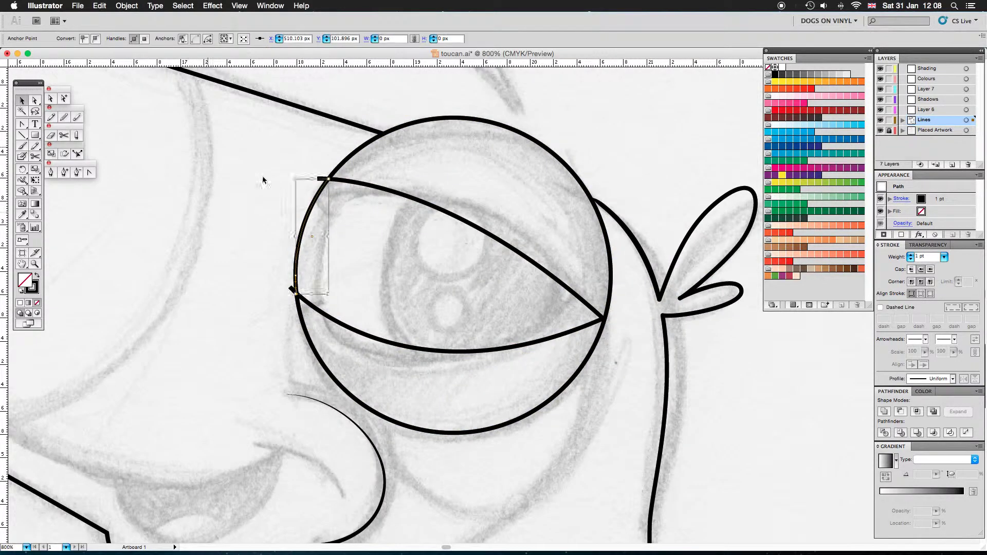
# Step: Adjust the eyelid anchors with Direct Selection, nudging the left point down and picking both end points
pyautogui.press('a')
pyautogui.click(330, 179)
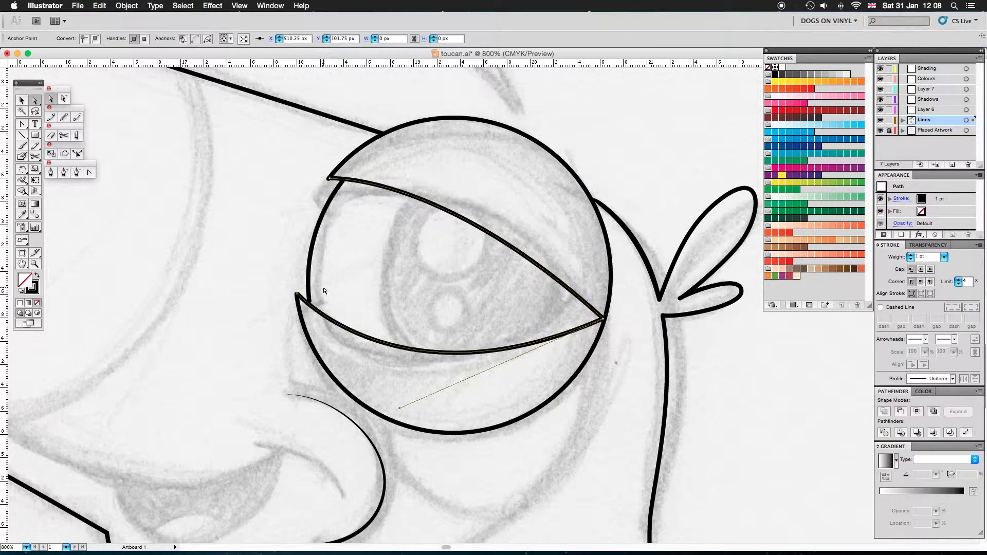
pyautogui.moveTo(297, 294); pyautogui.dragTo(308, 304)
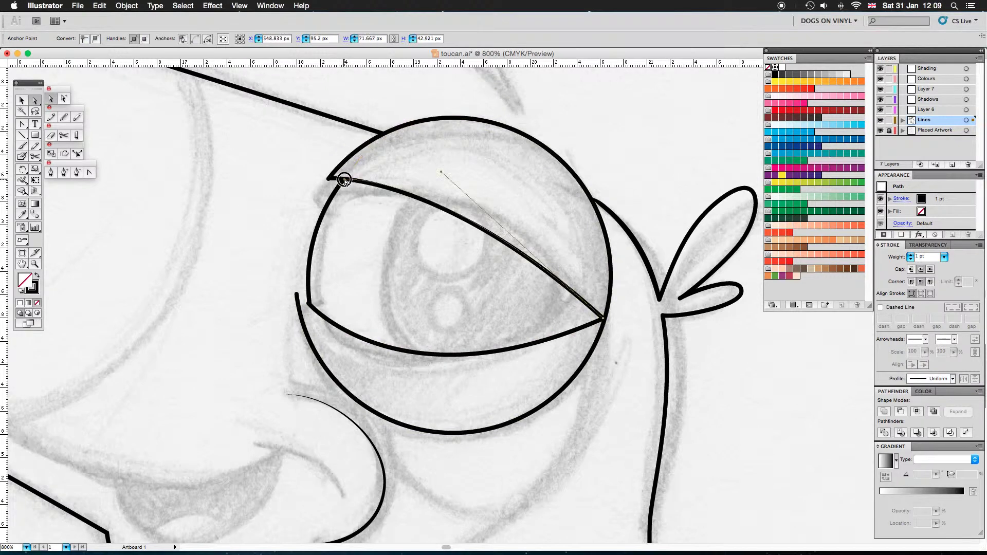
pyautogui.click(316, 308)
pyautogui.click(336, 328)
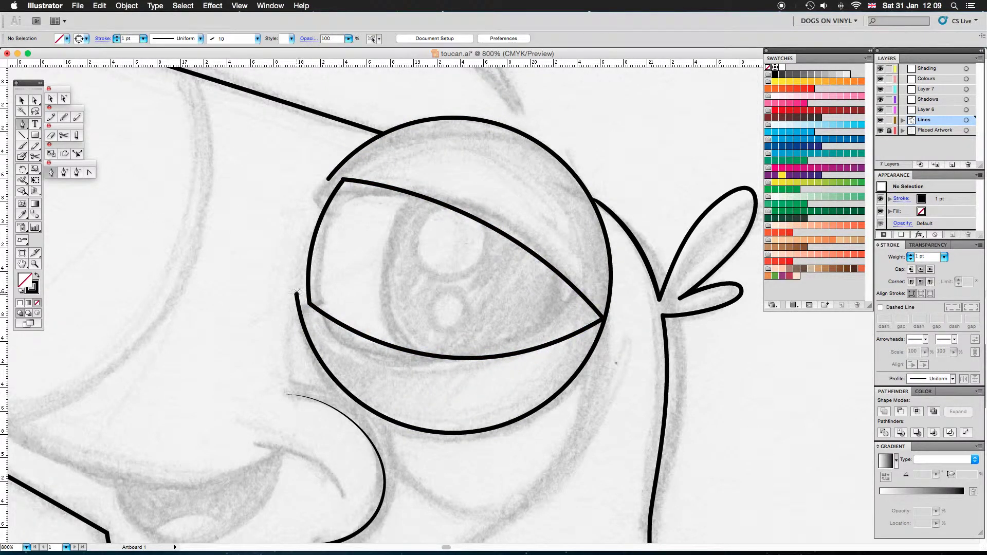
pyautogui.click(302, 290)
pyautogui.click(341, 191)
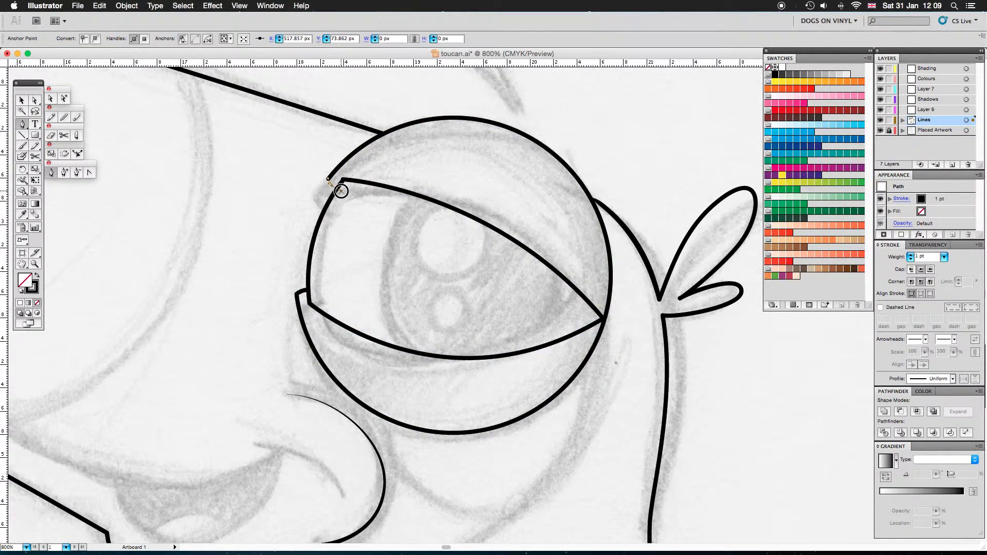
# Step: Join the two eyelid end points into one closed eyelid path
pyautogui.press('a')
pyautogui.moveTo(326, 172); pyautogui.dragTo(456, 370)
pyautogui.click(456, 370)
pyautogui.press('super+minus')
pyautogui.press('super+minus')
pyautogui.press('super+equal')
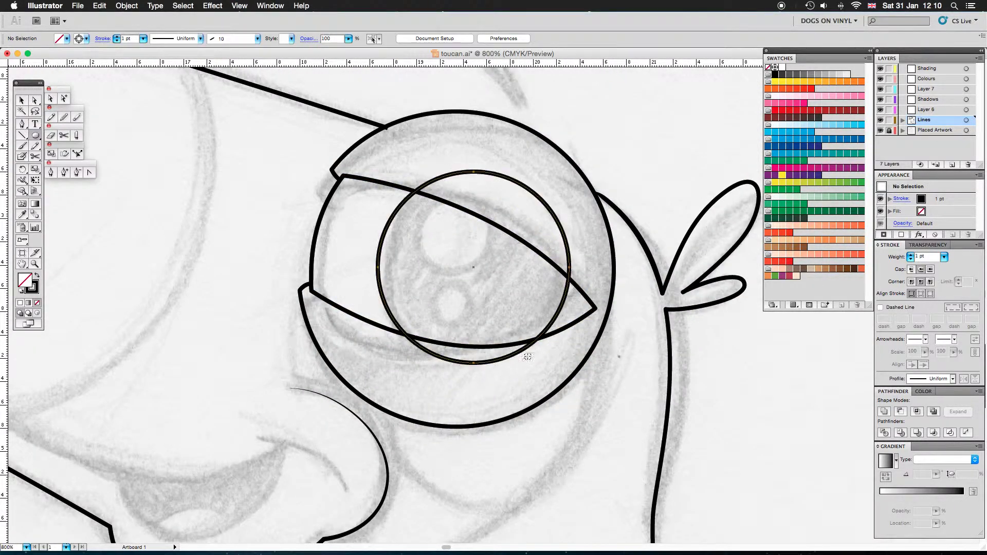
# Step: Draw the iris circle, a black pupil and a small white highlight inside the eye
pyautogui.moveTo(518, 363); pyautogui.dragTo(519, 363)
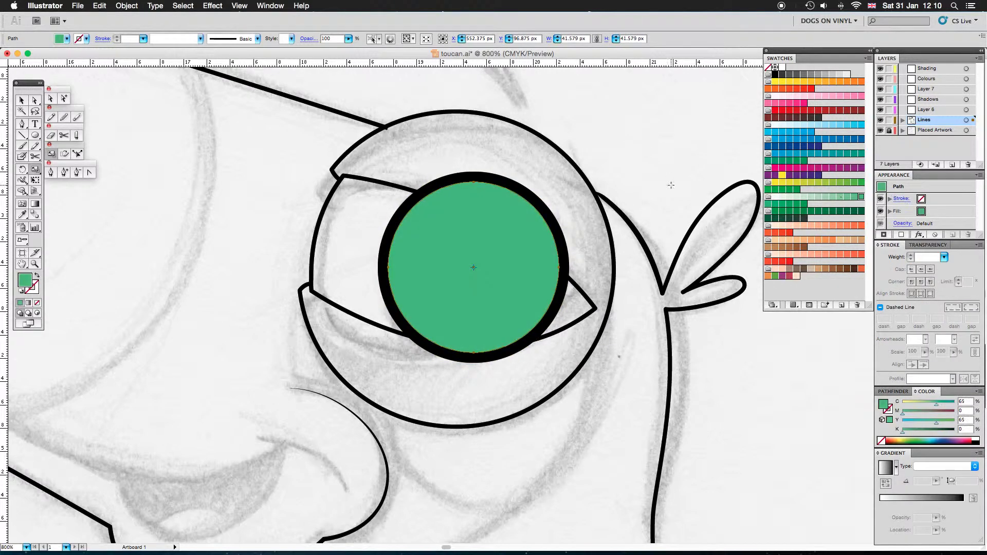
pyautogui.click(776, 73)
pyautogui.moveTo(370, 183); pyautogui.dragTo(488, 296)
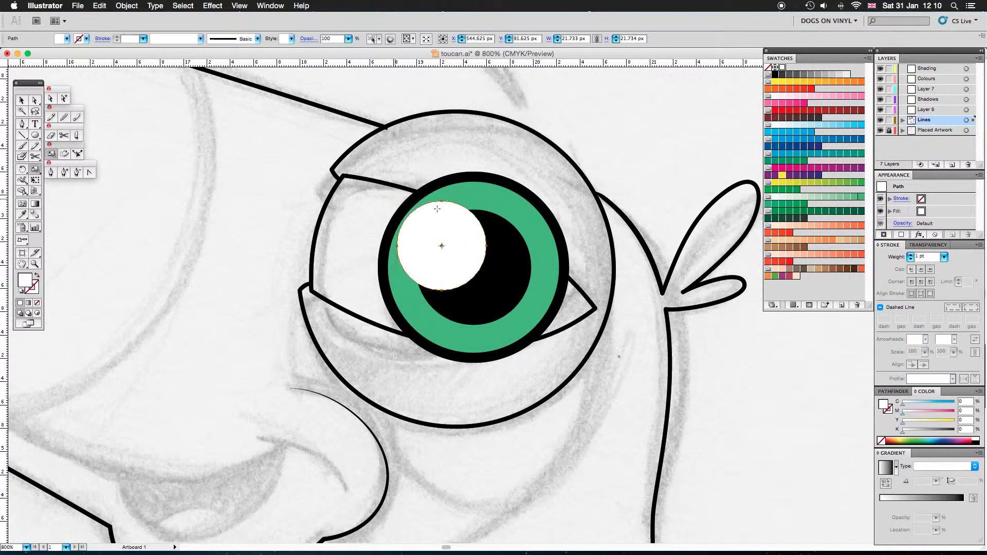
# Step: Add a smaller second white highlight at the pupil's lower left
pyautogui.moveTo(399, 278); pyautogui.dragTo(431, 312)
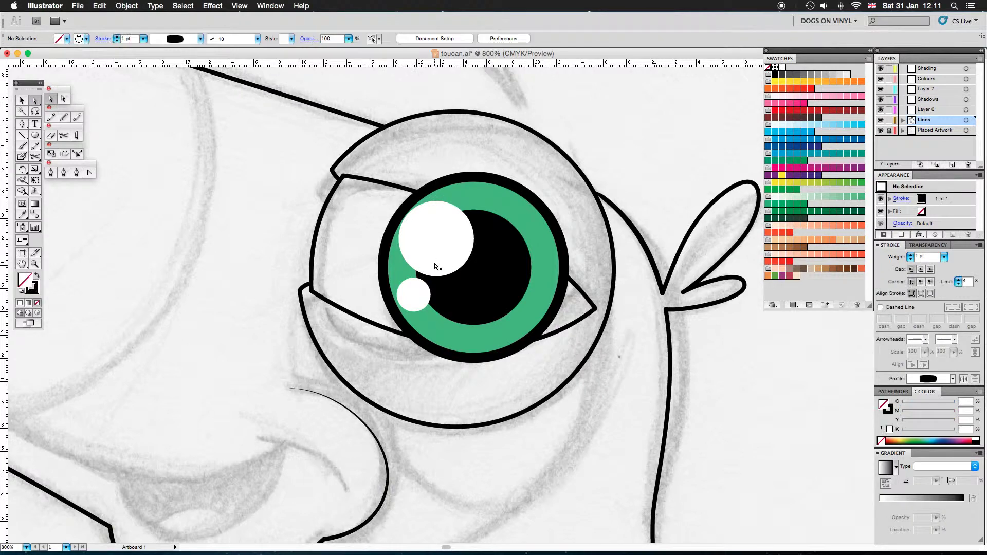
pyautogui.click(368, 307)
pyautogui.hotkey('ctrl', 'z')
pyautogui.hotkey('ctrl', 'z')
pyautogui.hotkey('ctrl', 'z')
pyautogui.hotkey('ctrl', 'z')
pyautogui.hotkey('ctrl', 'z')
pyautogui.hotkey('ctrl', 'z')
# Step: Give the iris a linear gradient fill with Multiply blending
pyautogui.click(886, 467)
pyautogui.click(309, 38)
pyautogui.click(231, 49)
pyautogui.click(234, 78)
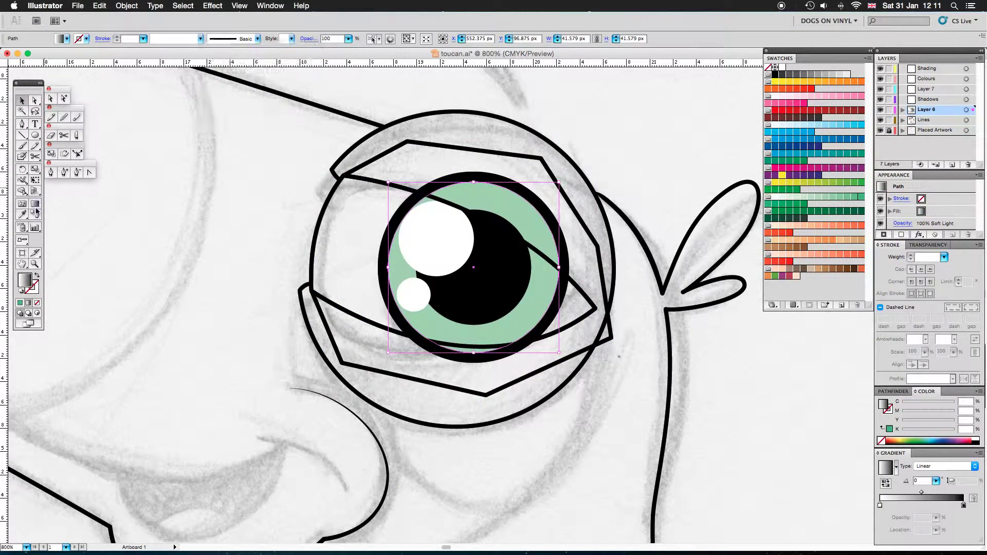
pyautogui.click(962, 507)
# Step: Run the iris gradient from white to dark green, then deselect and zoom out
pyautogui.moveTo(437, 261); pyautogui.dragTo(480, 314)
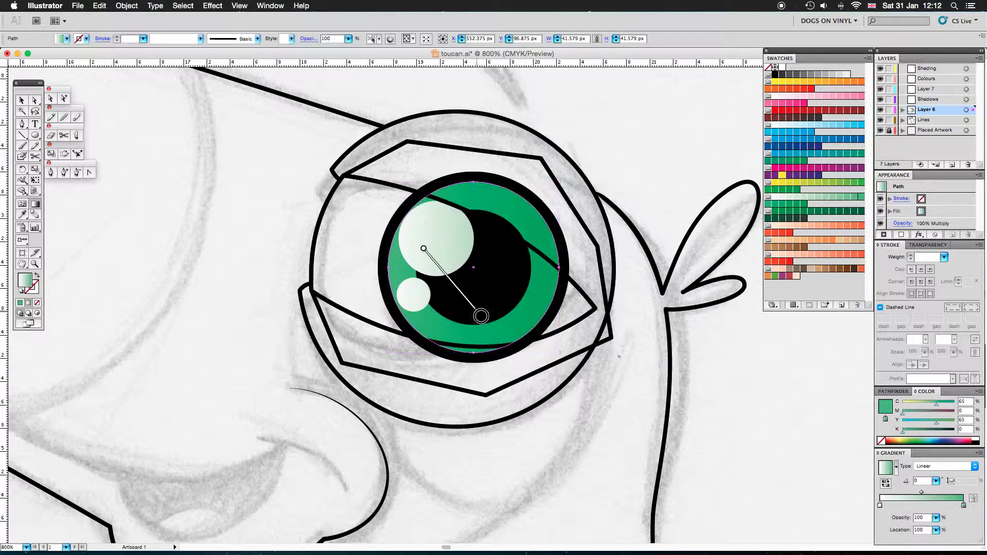
pyautogui.click(461, 290)
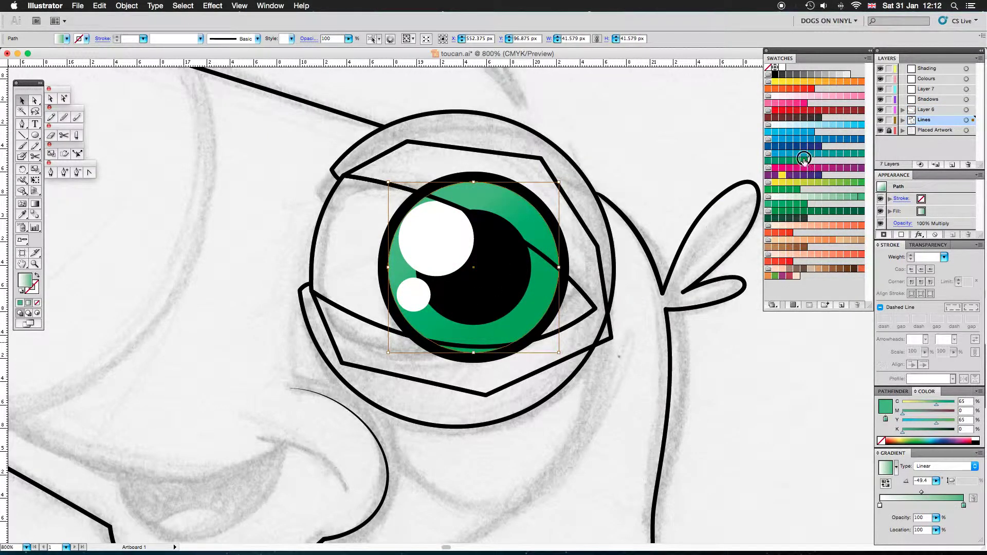
pyautogui.keyDown('alt'); pyautogui.click(830, 220); pyautogui.keyUp('alt')
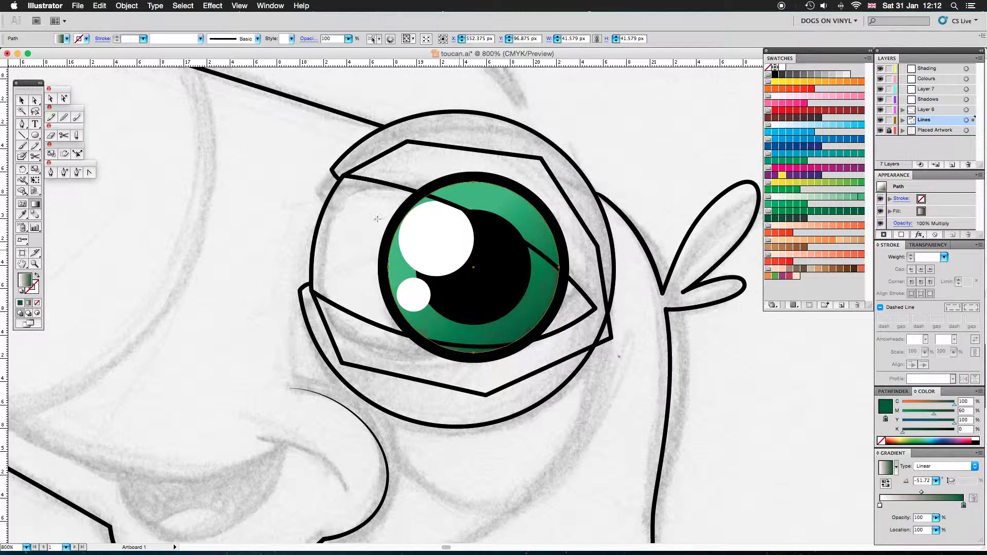
pyautogui.press('v')
pyautogui.click(246, 171)
pyautogui.hotkey('ctrl', 'a')
pyautogui.hotkey('ctrl', 'shift', 'a')
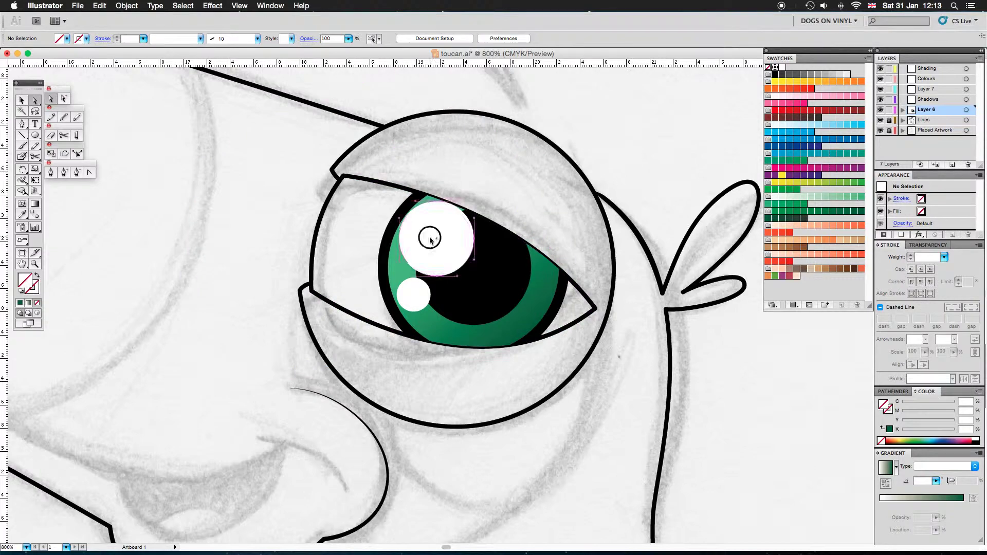
pyautogui.hotkey('ctrl', '-')
pyautogui.hotkey('ctrl', '-')
pyautogui.hotkey('ctrl', '-')
pyautogui.hotkey('ctrl', '-')
pyautogui.hotkey('ctrl', '-')
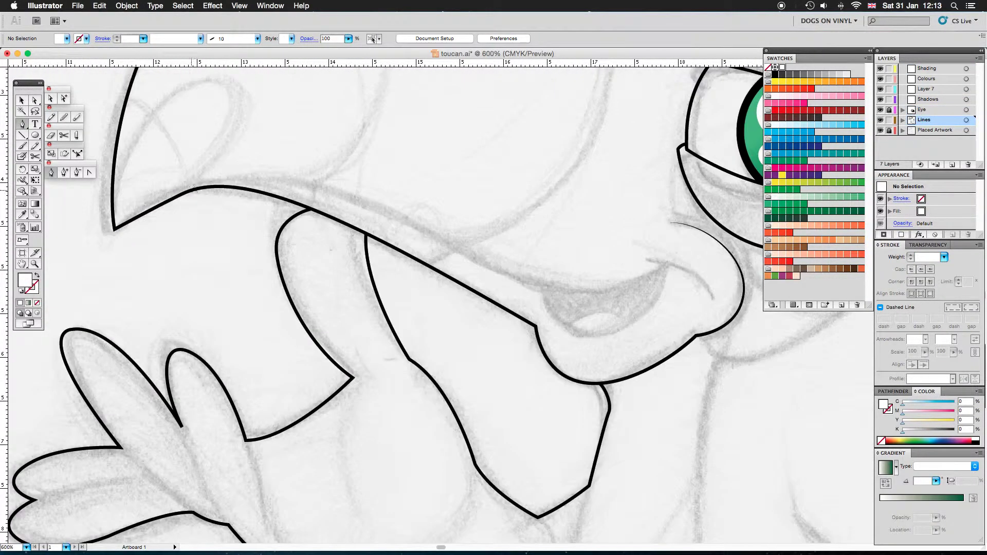
# Step: Draw the mouth line toward the eye and taper it with the Width tool
pyautogui.click(191, 189)
pyautogui.moveTo(309, 184); pyautogui.dragTo(358, 200)
pyautogui.moveTo(538, 289); pyautogui.dragTo(569, 297)
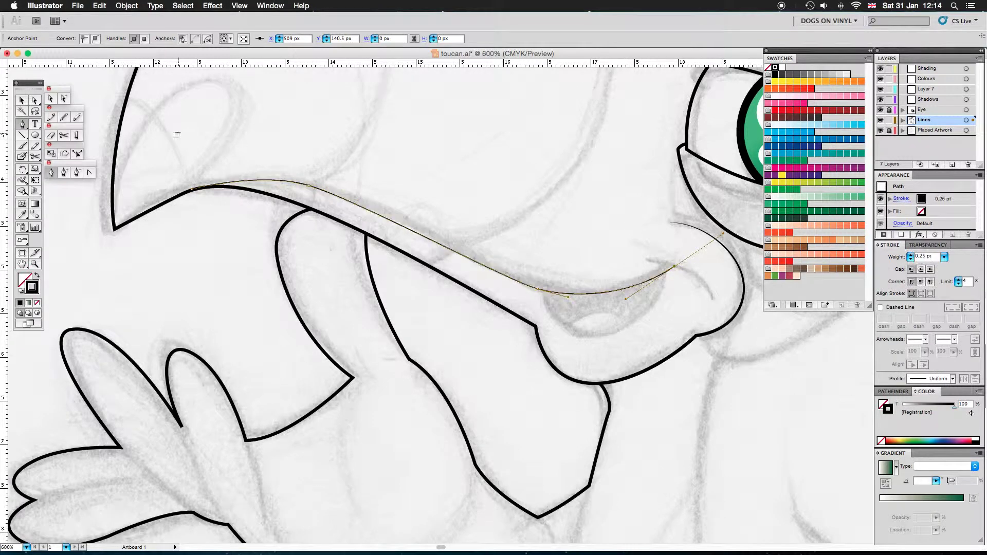
pyautogui.hotkey('shift', 'w')
pyautogui.moveTo(224, 185); pyautogui.dragTo(224, 181)
pyautogui.moveTo(659, 279); pyautogui.dragTo(526, 265)
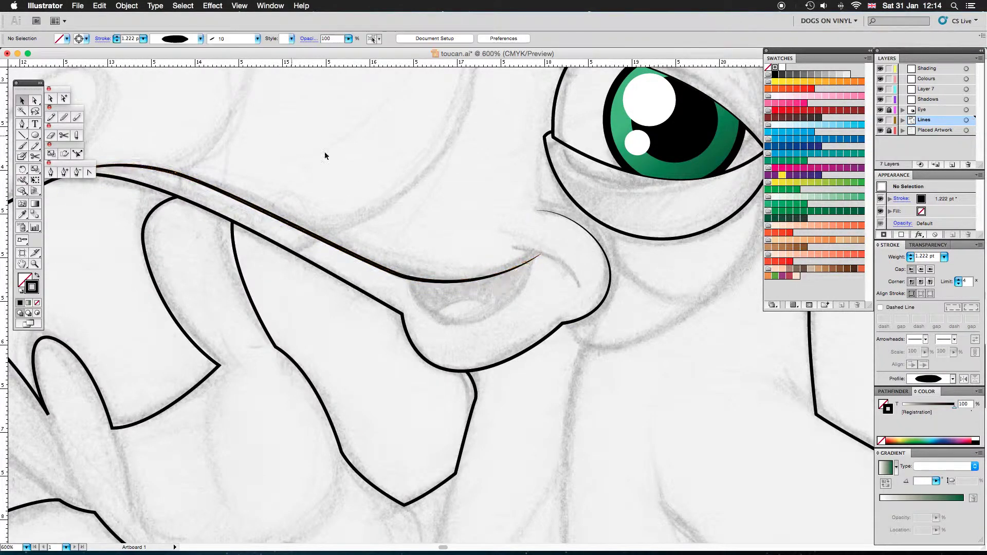
# Step: Draw the curl at the mouth corner curving down and back up to the mouth line
pyautogui.hotkey('ctrl', '+')
pyautogui.press('p')
pyautogui.click(430, 307)
pyautogui.moveTo(485, 393); pyautogui.dragTo(555, 400)
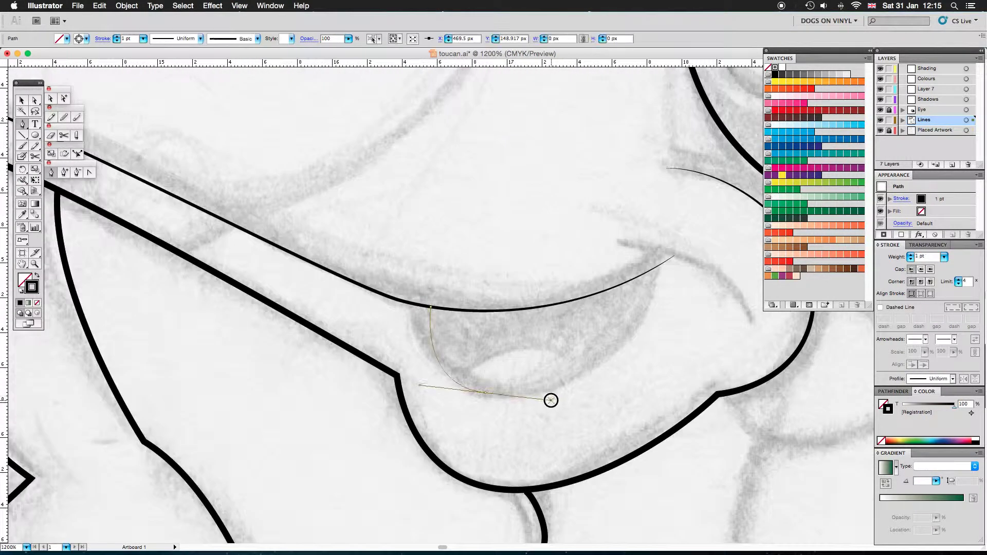
pyautogui.moveTo(659, 265); pyautogui.dragTo(688, 166)
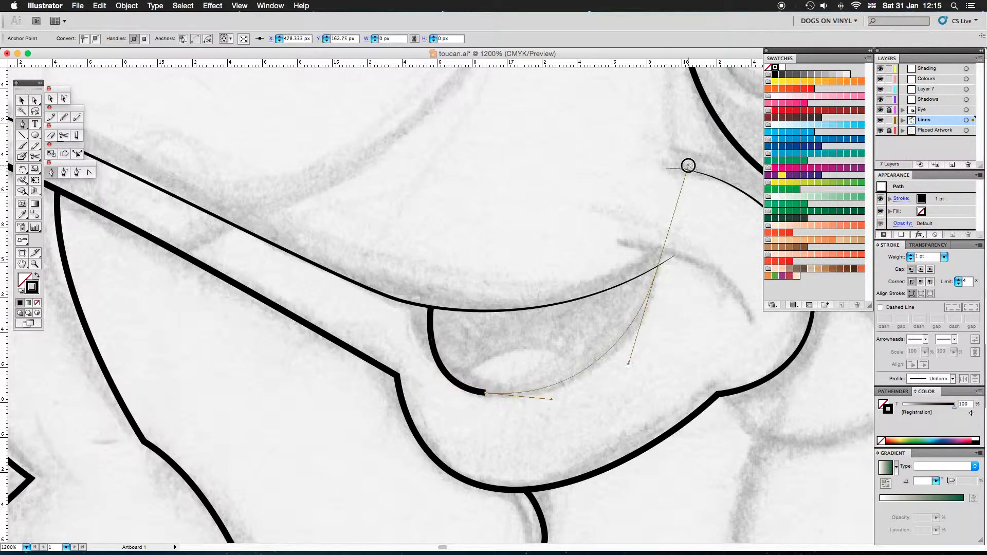
pyautogui.click(431, 307)
# Step: Select the thin beak line's end anchor, then zoom out and back in on the wing
pyautogui.hotkey('ctrl', 'shift', 'a')
pyautogui.hotkey('ctrl', '-')
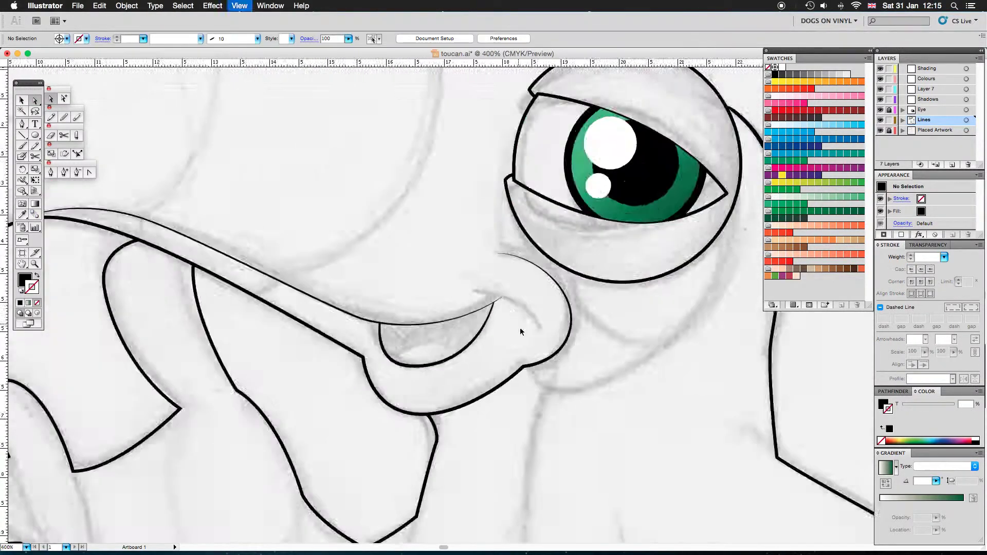
pyautogui.hotkey('ctrl', '+')
pyautogui.hotkey('ctrl', '+')
pyautogui.hotkey('ctrl', '+')
pyautogui.click(285, 201)
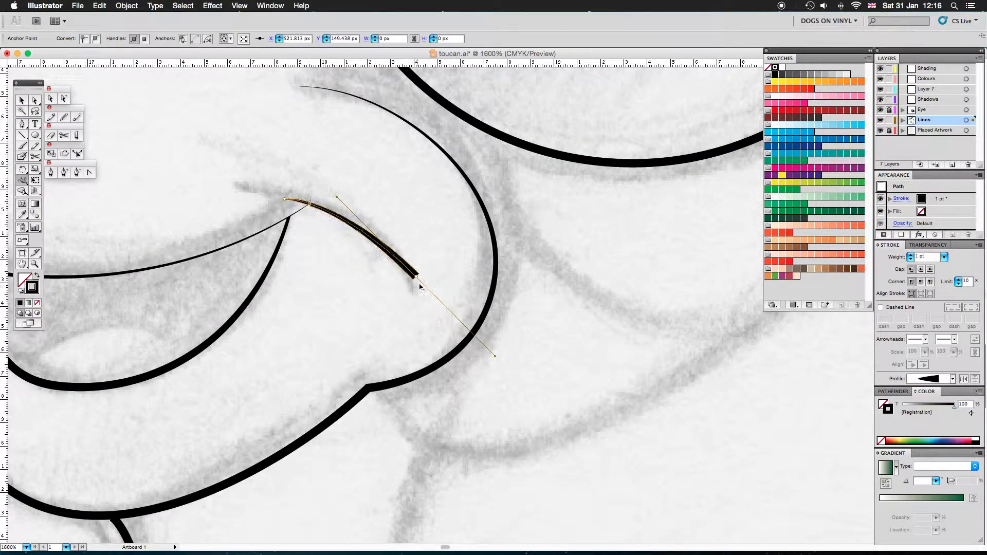
pyautogui.hotkey('ctrl', '0')
pyautogui.hotkey('ctrl', '+')
pyautogui.hotkey('ctrl', '+')
pyautogui.hotkey('ctrl', '+')
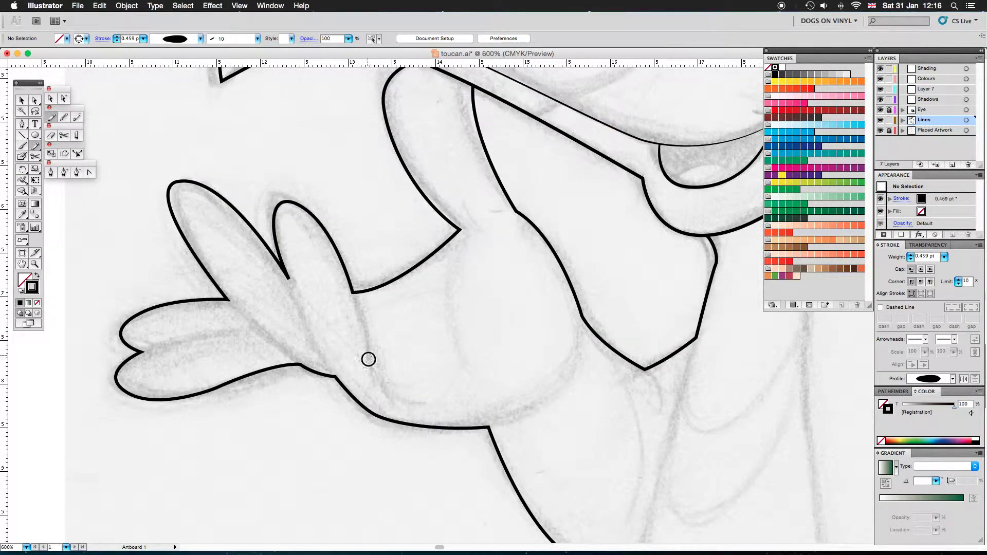
# Step: Zoom in on the wing and paint a thin Paintbrush line along the feather edge
pyautogui.click(353, 286)
pyautogui.click(367, 361)
pyautogui.hotkey('ctrl', '+')
pyautogui.hotkey('ctrl', '+')
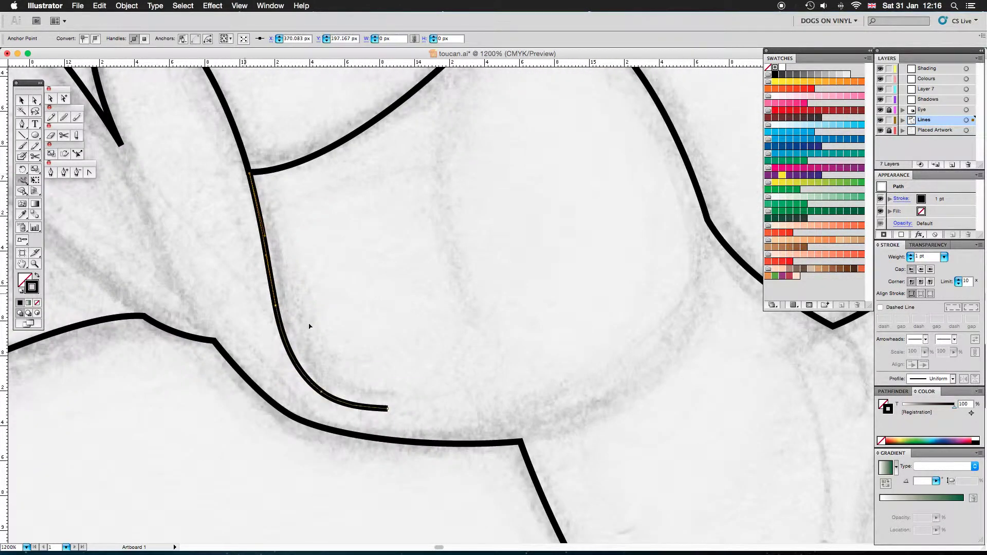
pyautogui.click(309, 327)
pyautogui.press('b')
pyautogui.hscroll(-5, 309, 258)
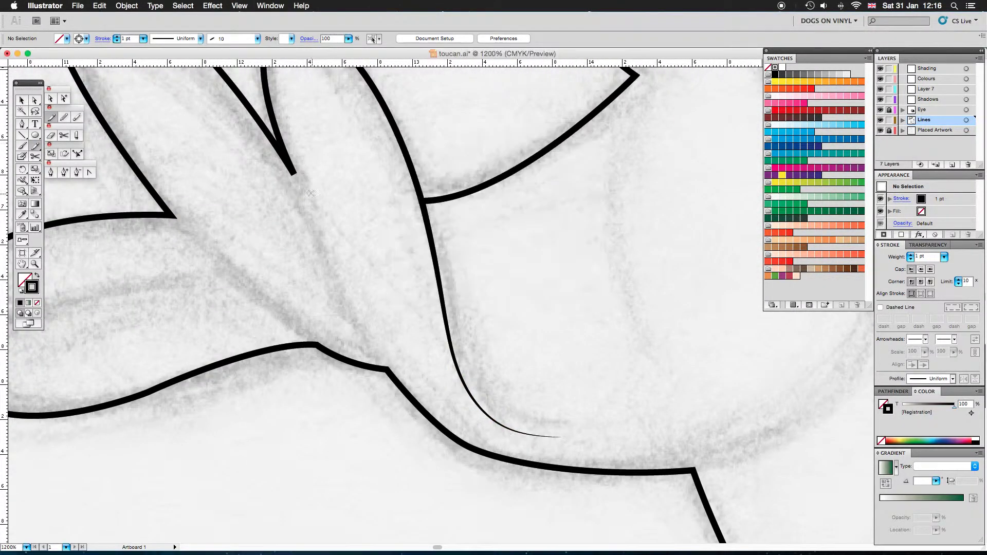
pyautogui.moveTo(292, 171); pyautogui.dragTo(393, 377)
# Step: Reshape the new feather line's anchors and curve to follow the feather
pyautogui.click(34, 100)
pyautogui.click(365, 327)
pyautogui.moveTo(323, 228); pyautogui.dragTo(377, 355)
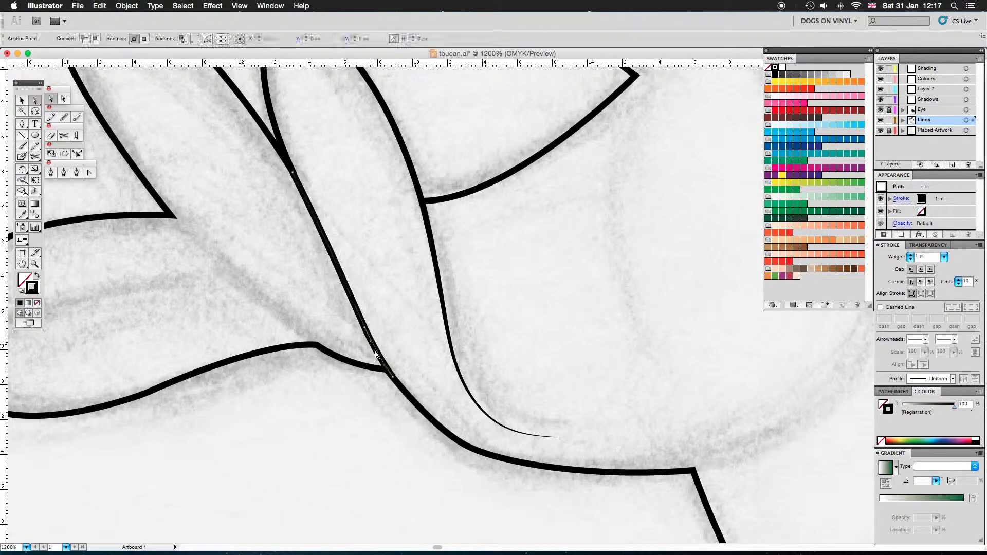
pyautogui.moveTo(335, 250); pyautogui.dragTo(497, 287)
pyautogui.click(480, 385)
# Step: Paint the divider across the lower feather and draw a curved Pen detail line
pyautogui.press('b')
pyautogui.moveTo(157, 355); pyautogui.dragTo(382, 305)
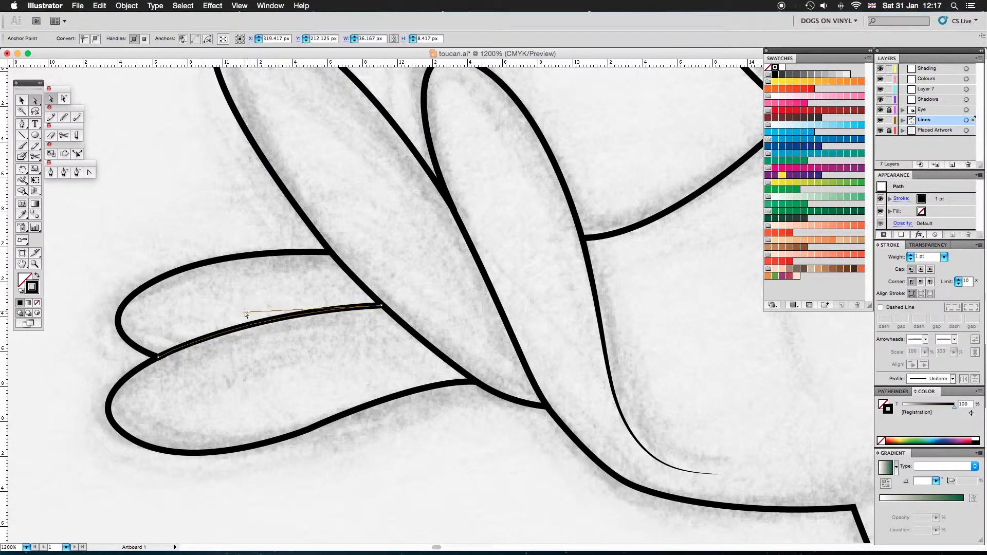
pyautogui.press('p')
pyautogui.click(379, 159)
pyautogui.moveTo(397, 357); pyautogui.dragTo(441, 419)
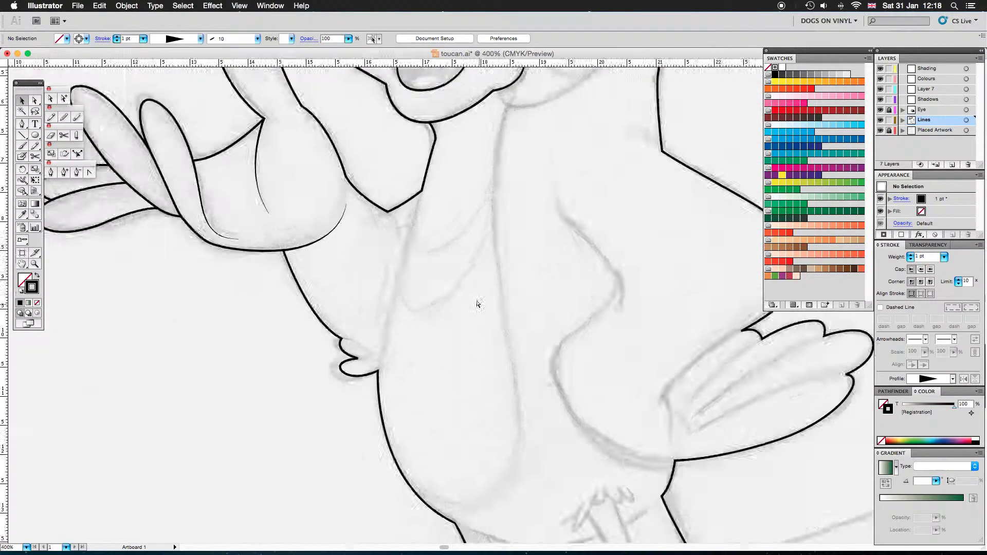
# Step: Paint the line along the small feather's top and check its anchors
pyautogui.scroll(2, 342, 428)
pyautogui.press('b')
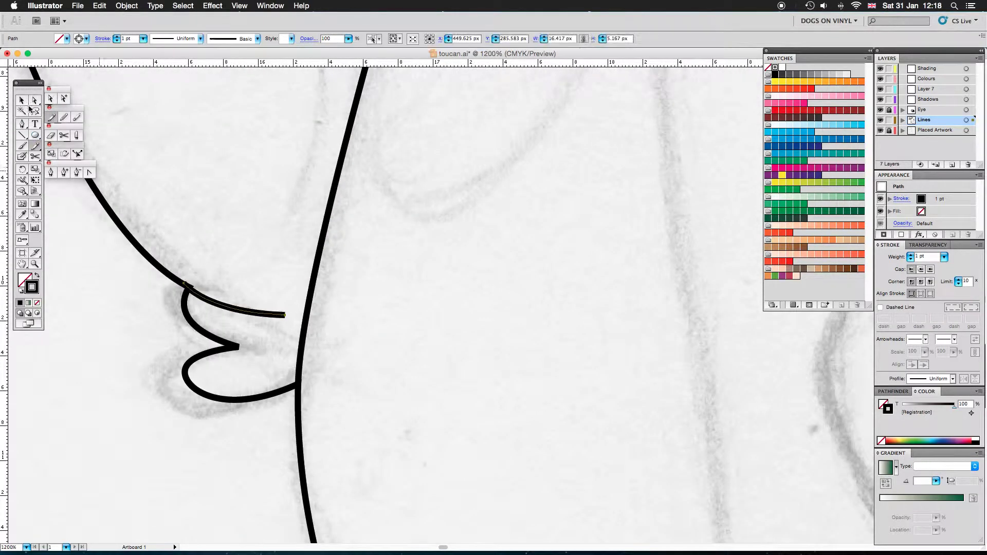
pyautogui.moveTo(188, 287); pyautogui.dragTo(309, 295)
pyautogui.press('a')
pyautogui.click(203, 294)
pyautogui.click(375, 289)
pyautogui.scroll(-1, 434, 313)
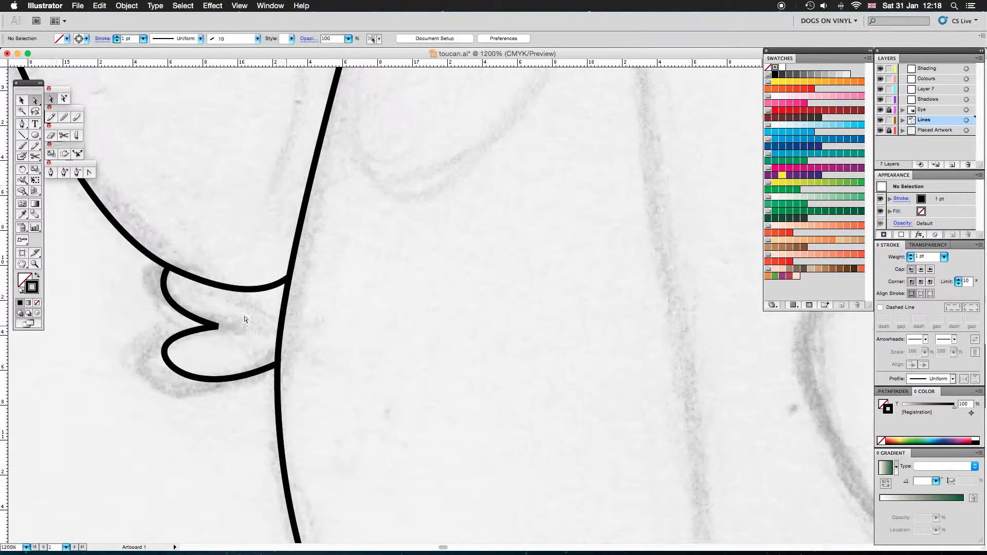
pyautogui.click(216, 328)
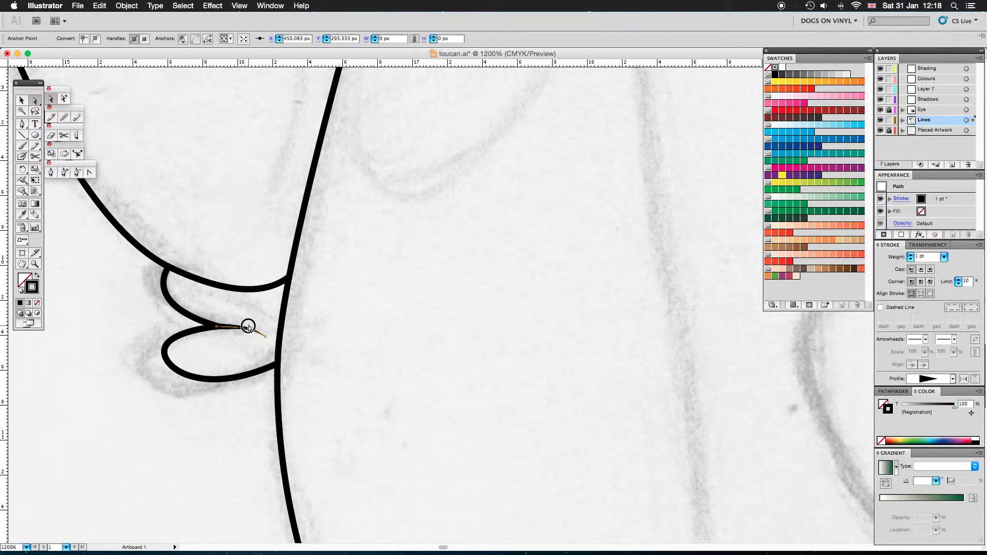
# Step: Draw the belly crease beside the wing and trace the wing's underside curve
pyautogui.press('super+0')
pyautogui.moveTo(224, 132); pyautogui.dragTo(291, 268)
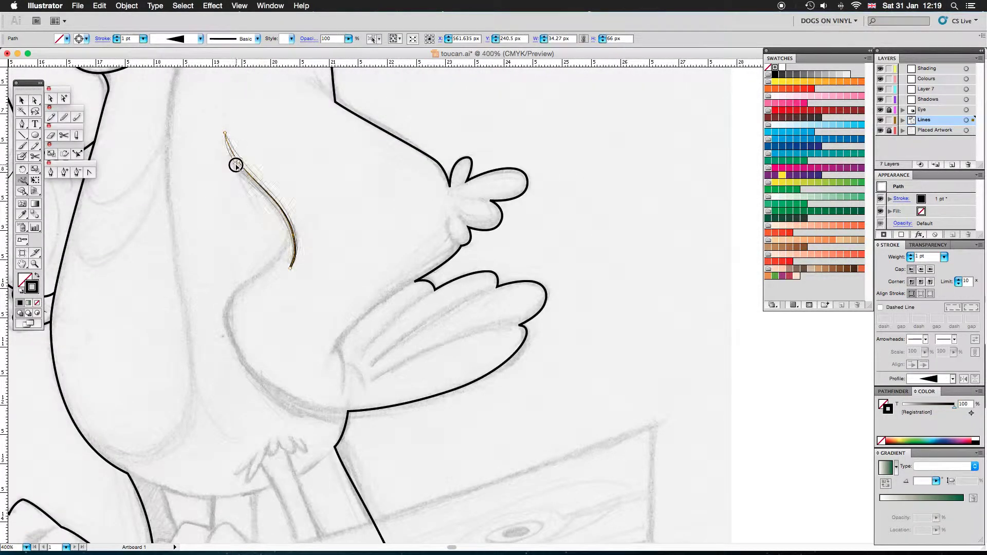
pyautogui.press('super+equal')
pyautogui.press('super+equal')
pyautogui.press('super+shift+a')
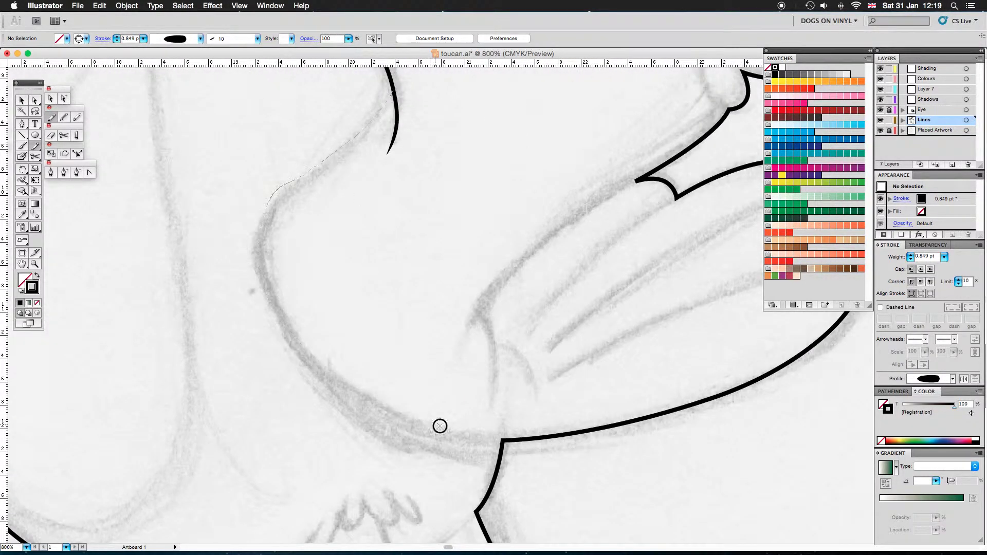
pyautogui.moveTo(385, 403); pyautogui.dragTo(503, 441)
pyautogui.click(383, 416)
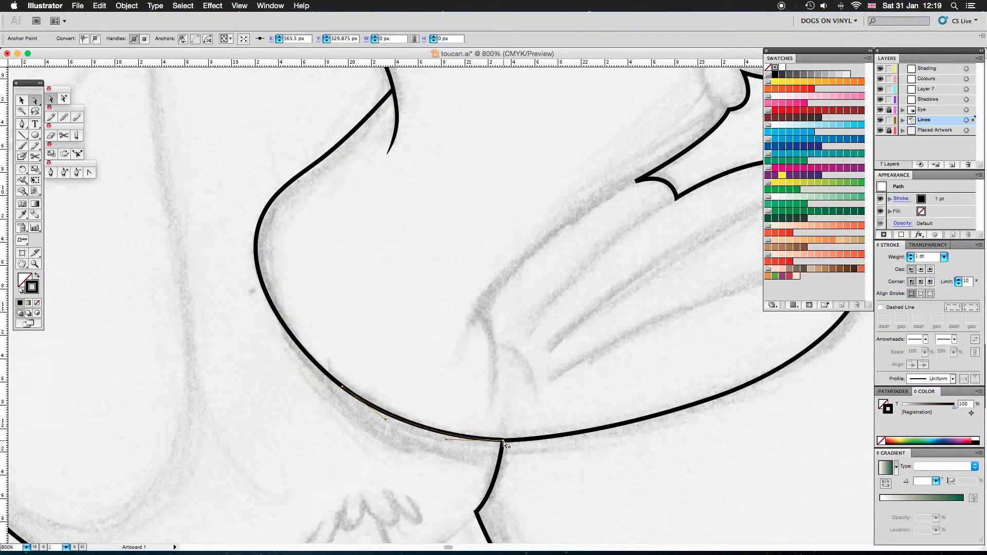
pyautogui.click(268, 209)
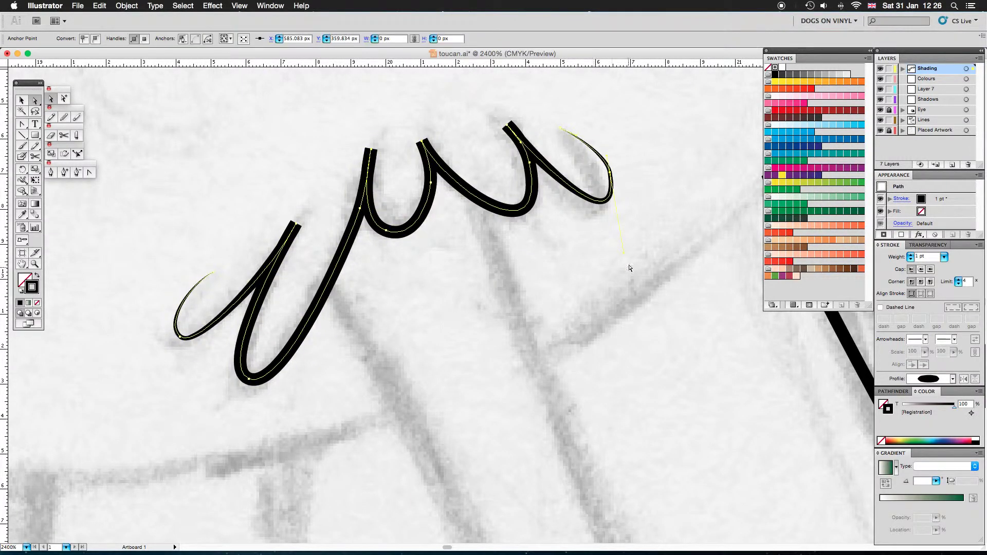
# Step: Taper the curl's middle downstroke, then clear the curl strokes for redrawing
pyautogui.click(520, 141)
pyautogui.hotkey('shift', 'w')
pyautogui.moveTo(370, 150); pyautogui.dragTo(298, 225)
pyautogui.hotkey('ctrl', 'shift', 'a')
pyautogui.hotkey('ctrl', '-')
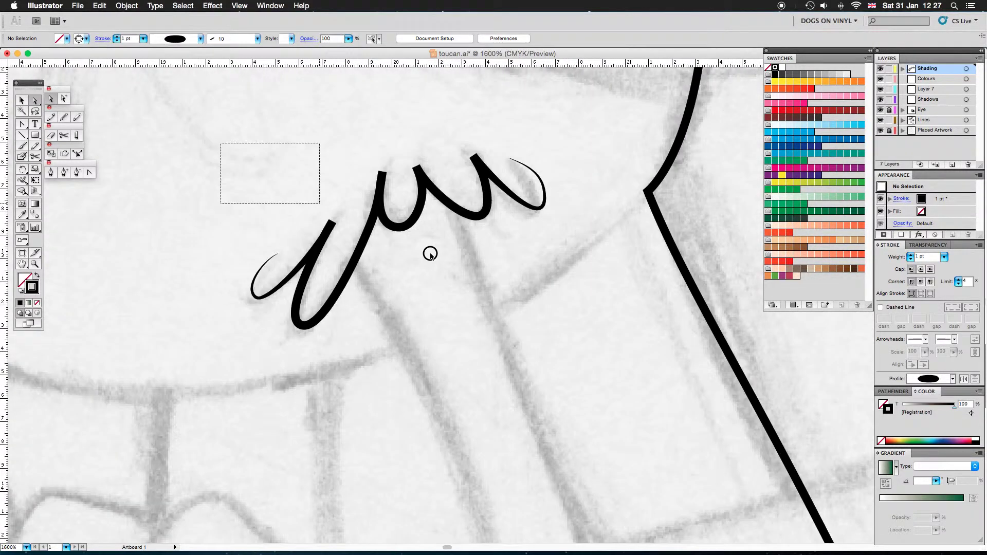
# Step: Paint the curl's first hook and U-shaped loop, discarding a repainted loop attempt
pyautogui.moveTo(243, 281); pyautogui.dragTo(337, 215)
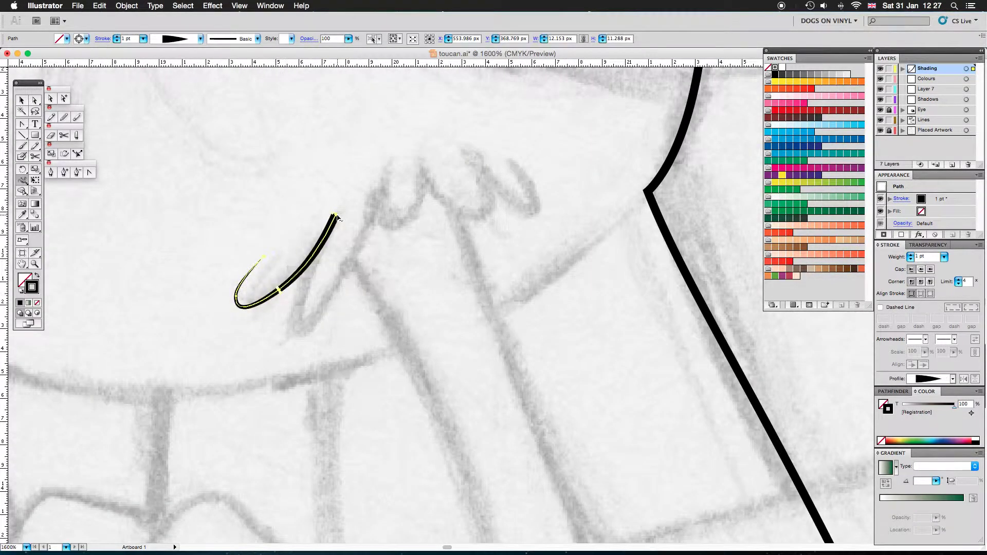
pyautogui.moveTo(299, 267); pyautogui.dragTo(381, 192)
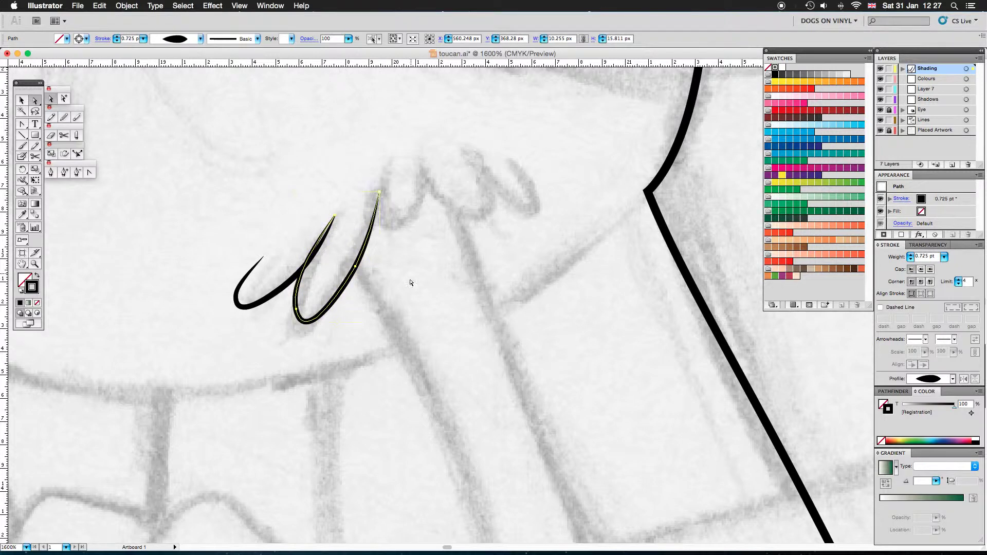
pyautogui.hotkey('ctrl', '+')
pyautogui.moveTo(392, 168); pyautogui.dragTo(348, 280)
pyautogui.scroll(3, 355, 268)
pyautogui.hscroll(3, 355, 267)
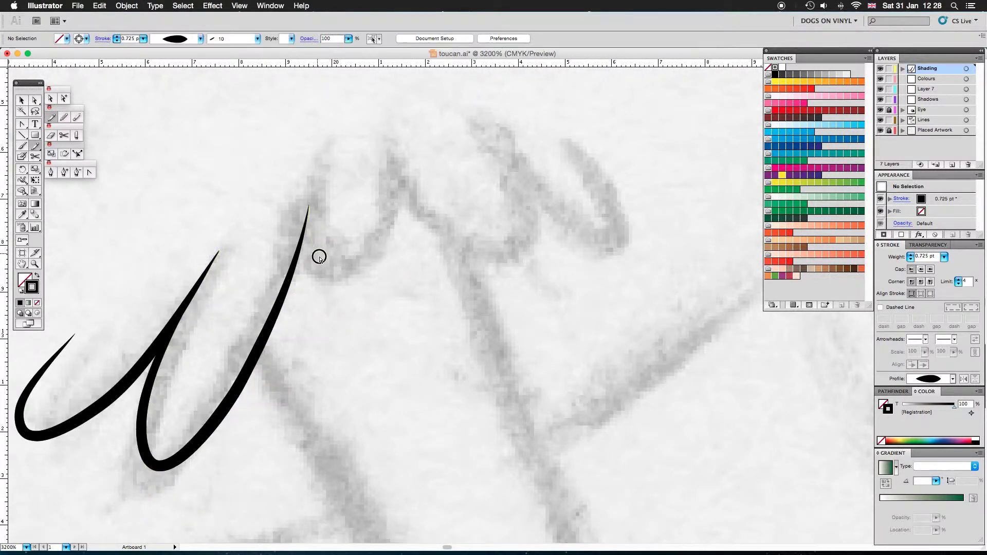
pyautogui.hotkey('ctrl', 'z')
pyautogui.hotkey('shift', 'w')
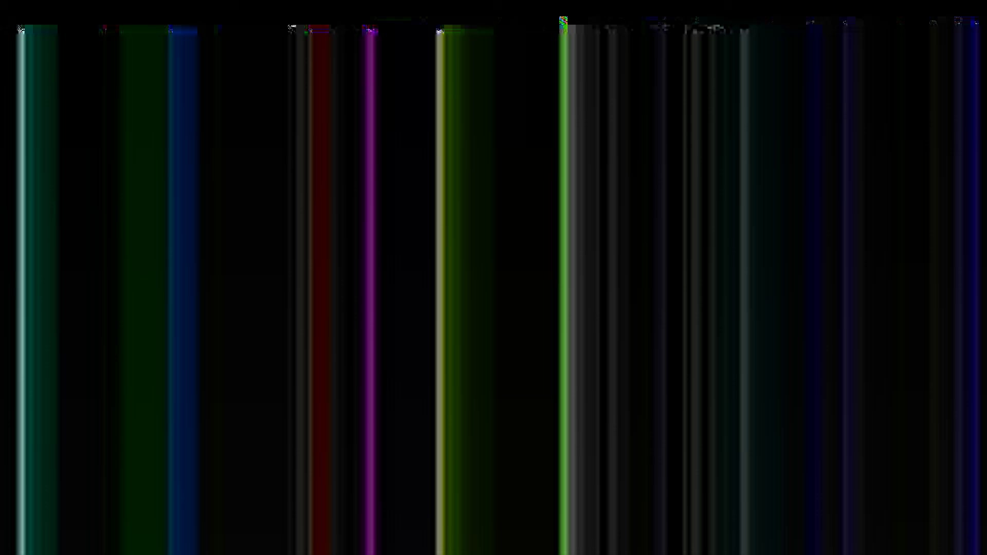